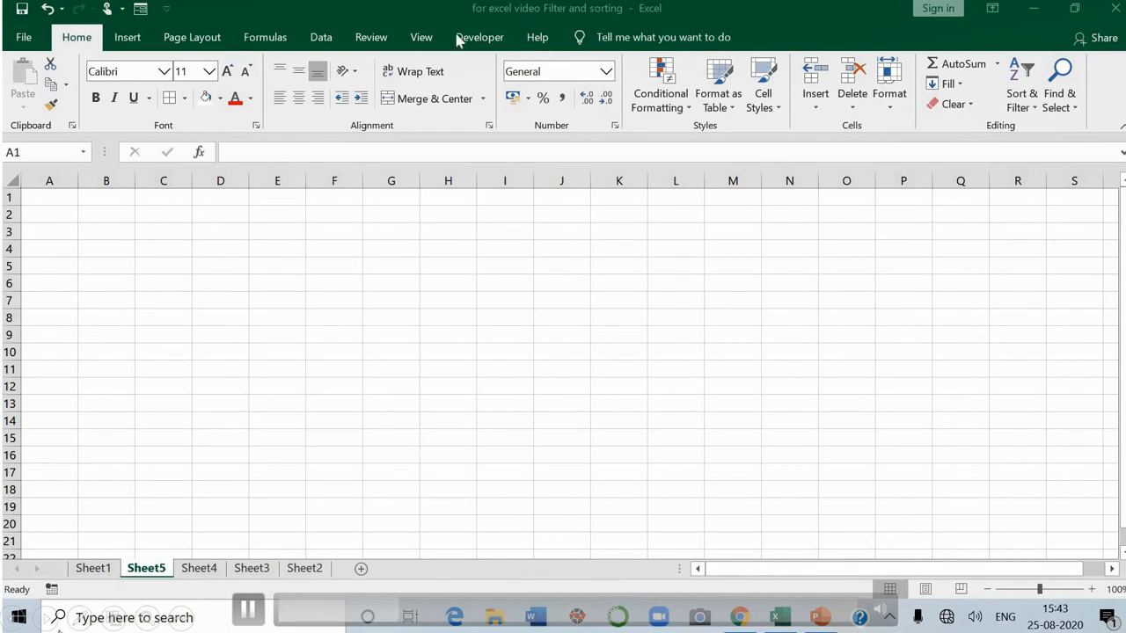
List all commands available for the Quick Access Toolbar in its customization options, and close the options without adding any.
left_click(167, 10)
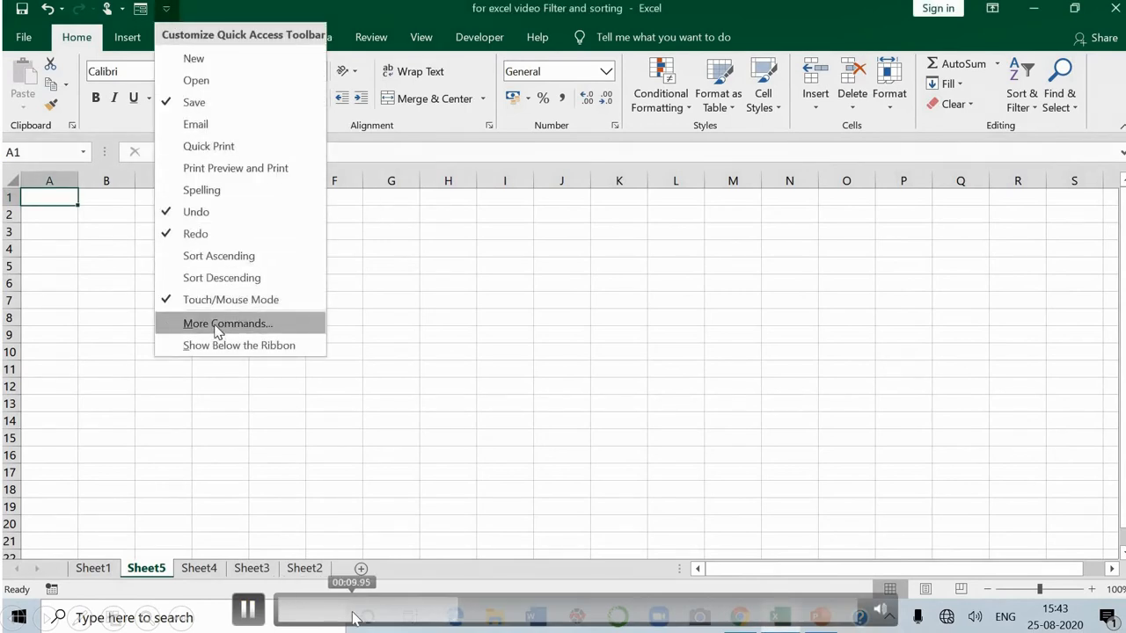
left_click(300, 325)
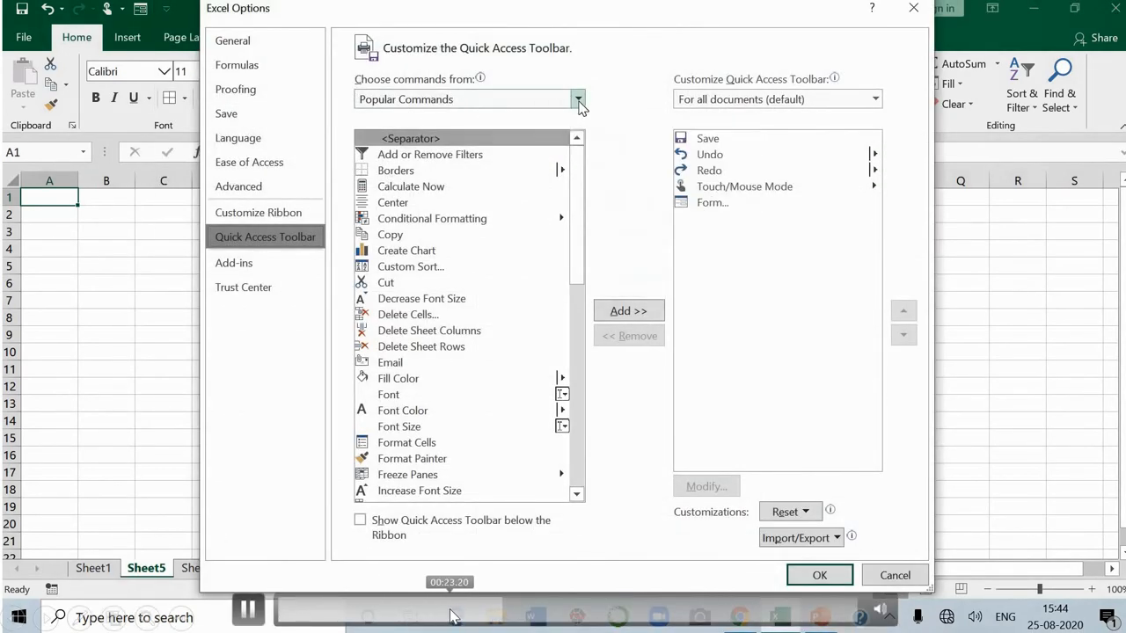
left_click(580, 100)
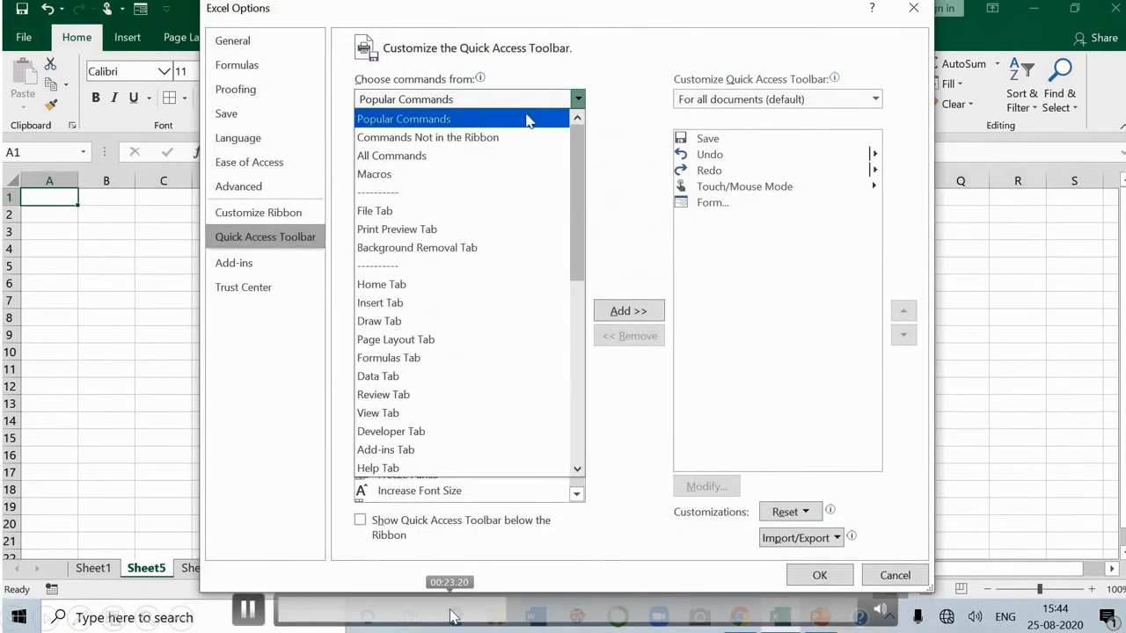
left_click(456, 158)
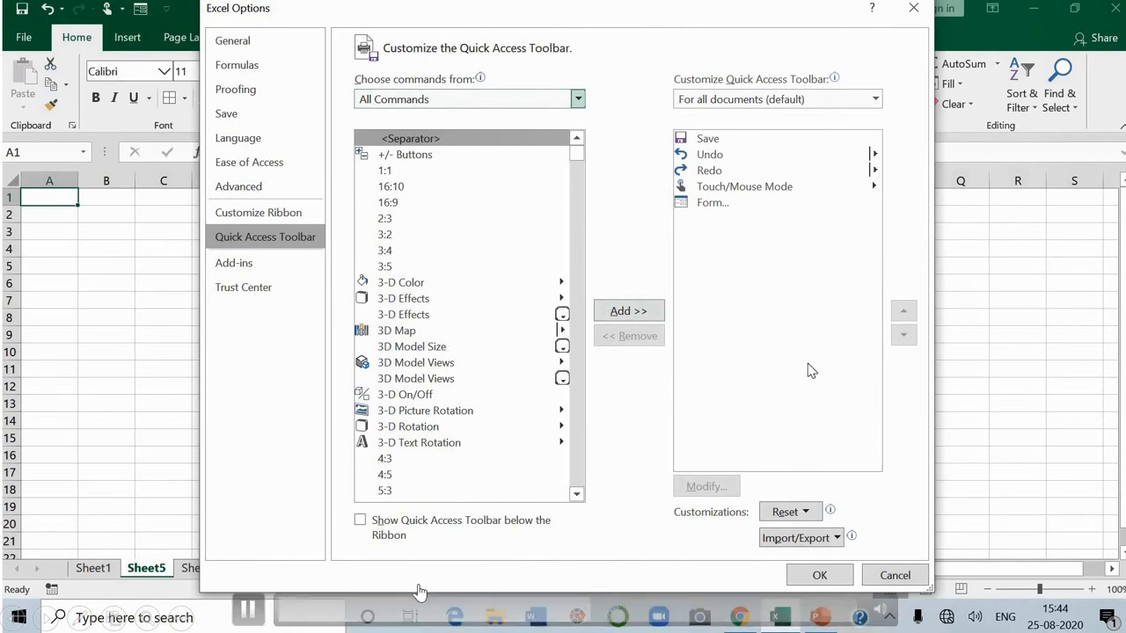
left_click(869, 579)
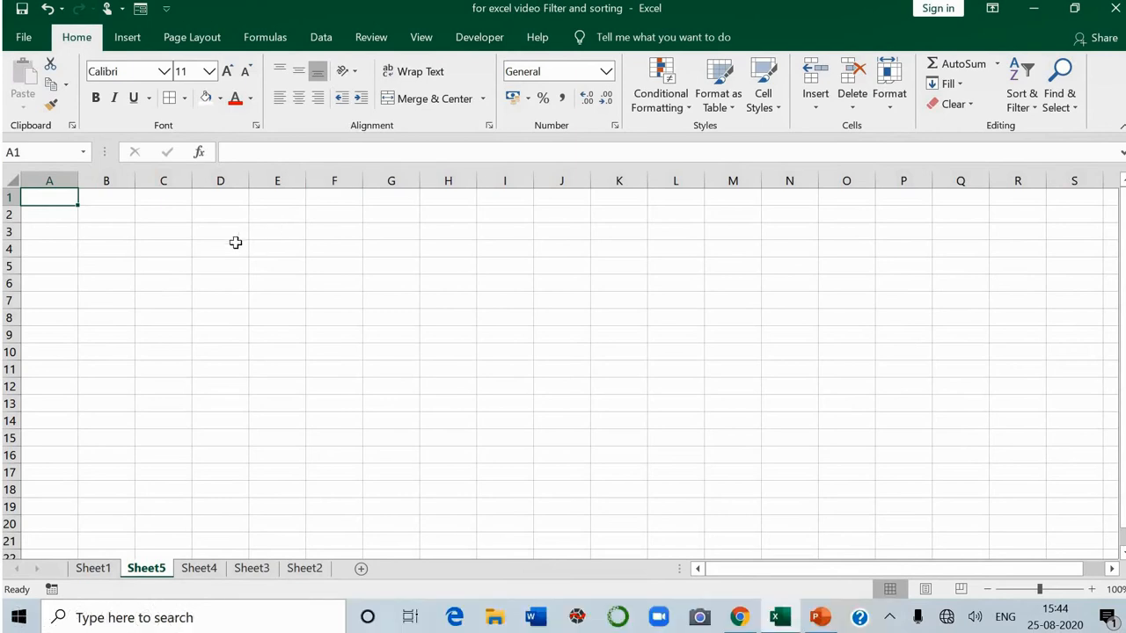
mouse_move(375, 622)
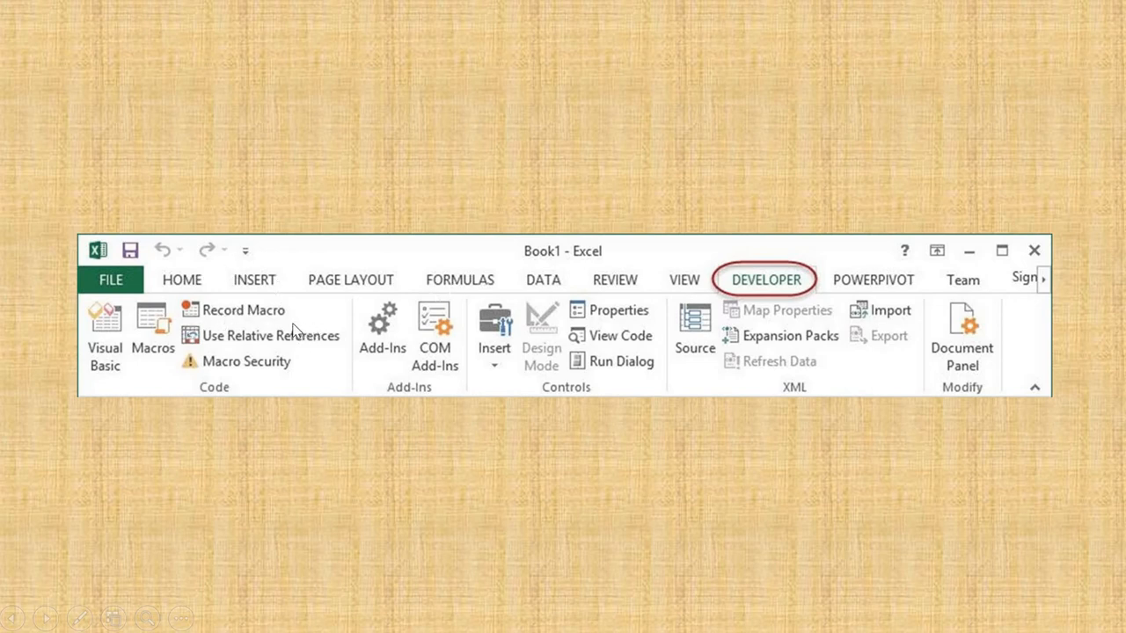
left_click(483, 416)
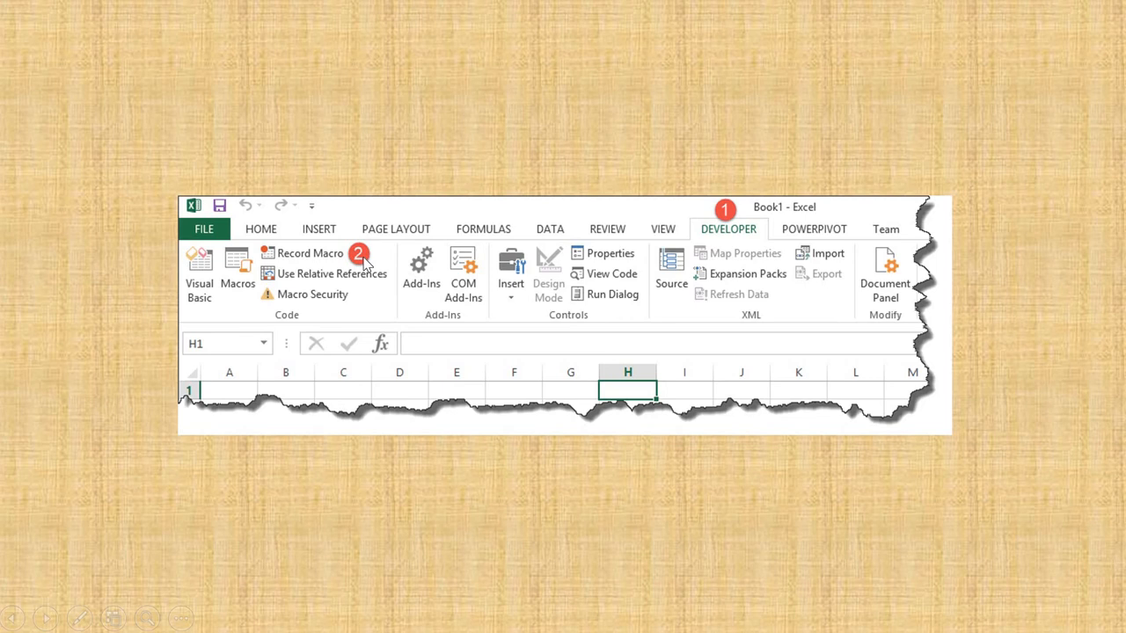
left_click(465, 369)
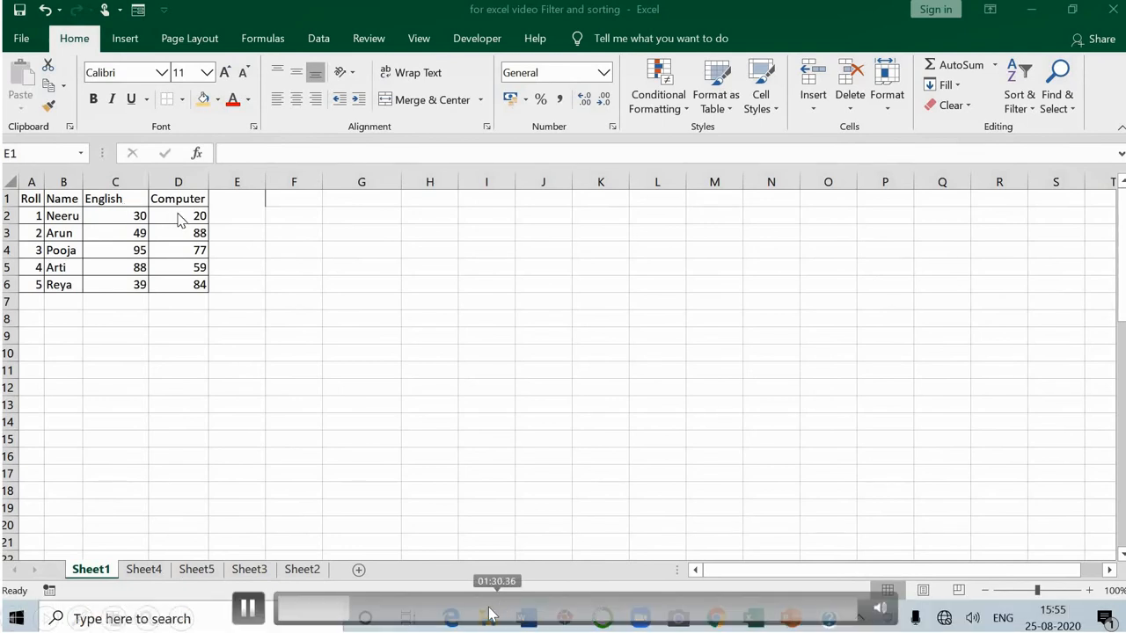
Start recording a macro named formatting, stored in This Workbook, with the description formatting.
left_click(473, 44)
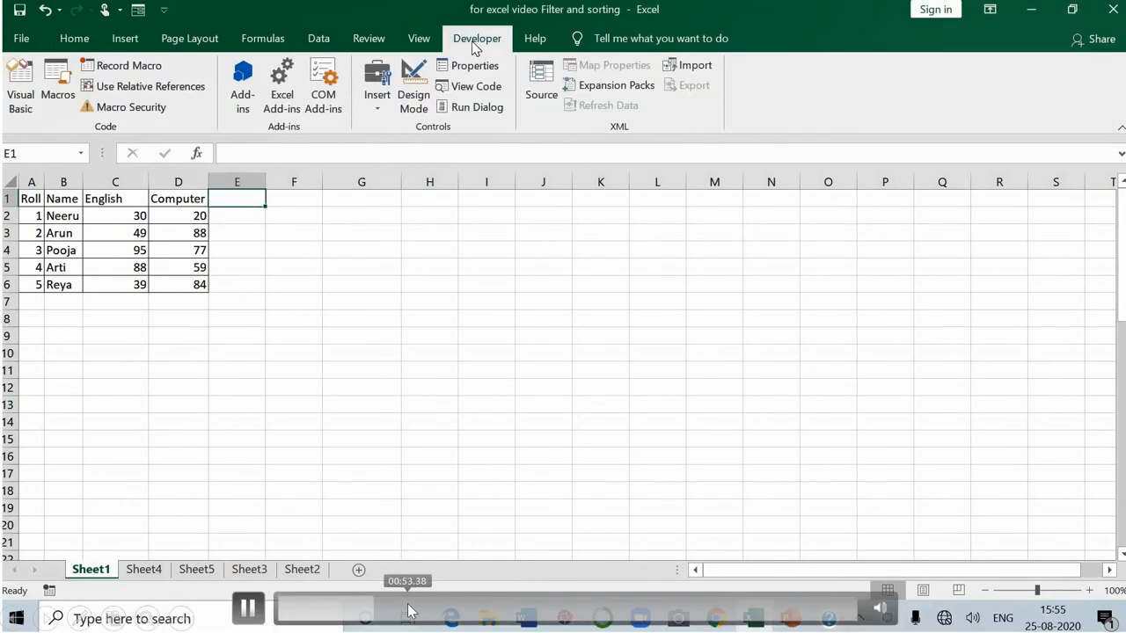
left_click(138, 70)
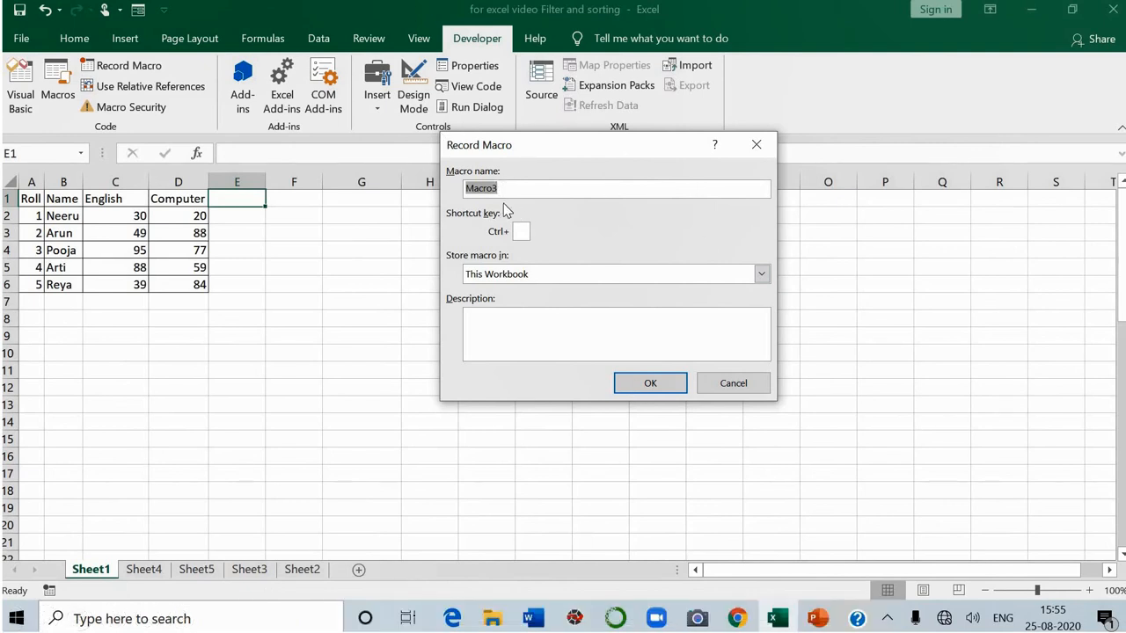
type("f")
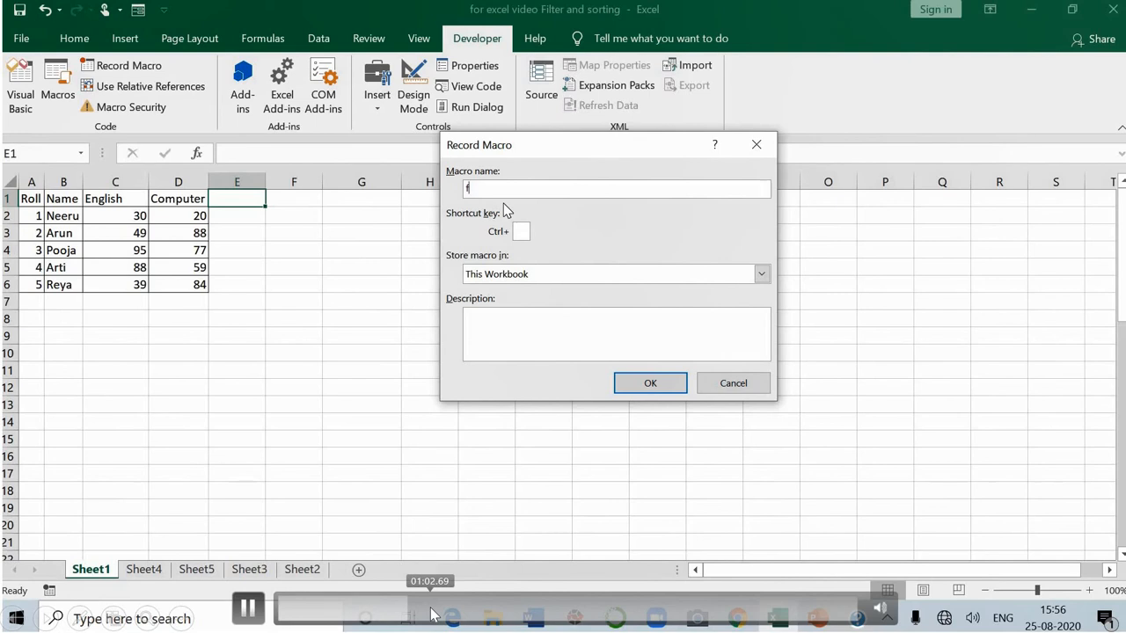
type("ormatting")
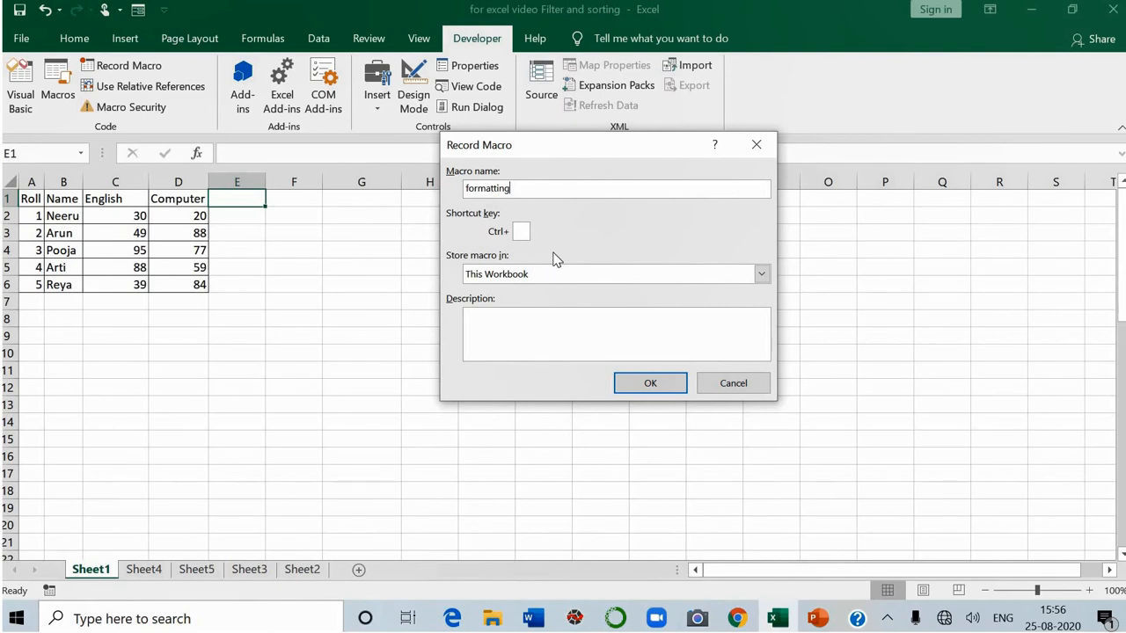
left_click(761, 275)
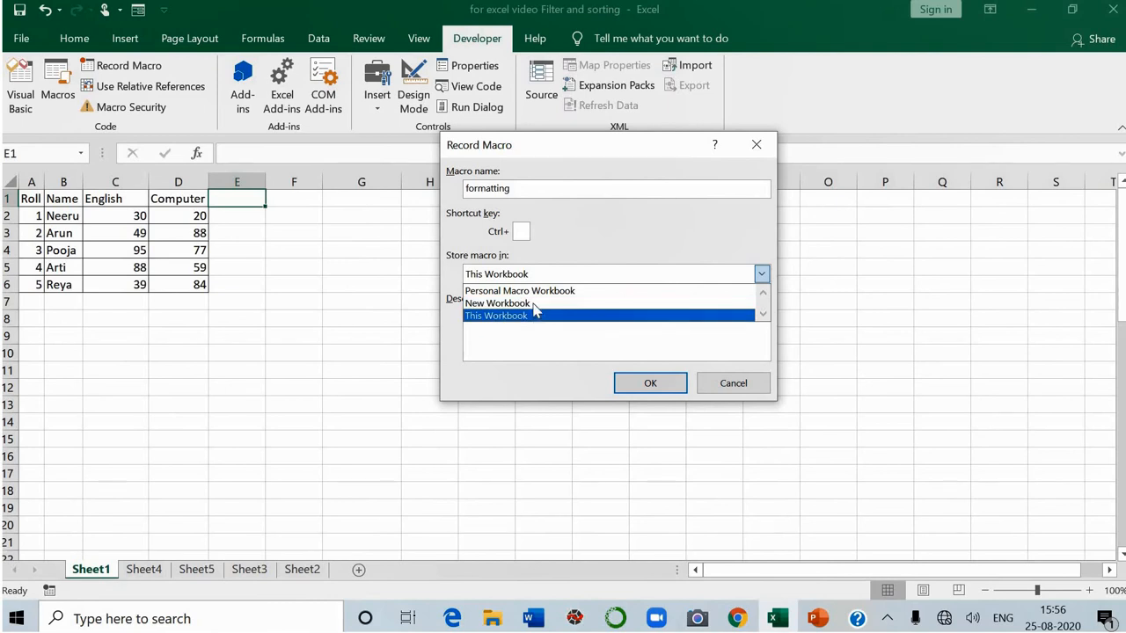
key("Up")
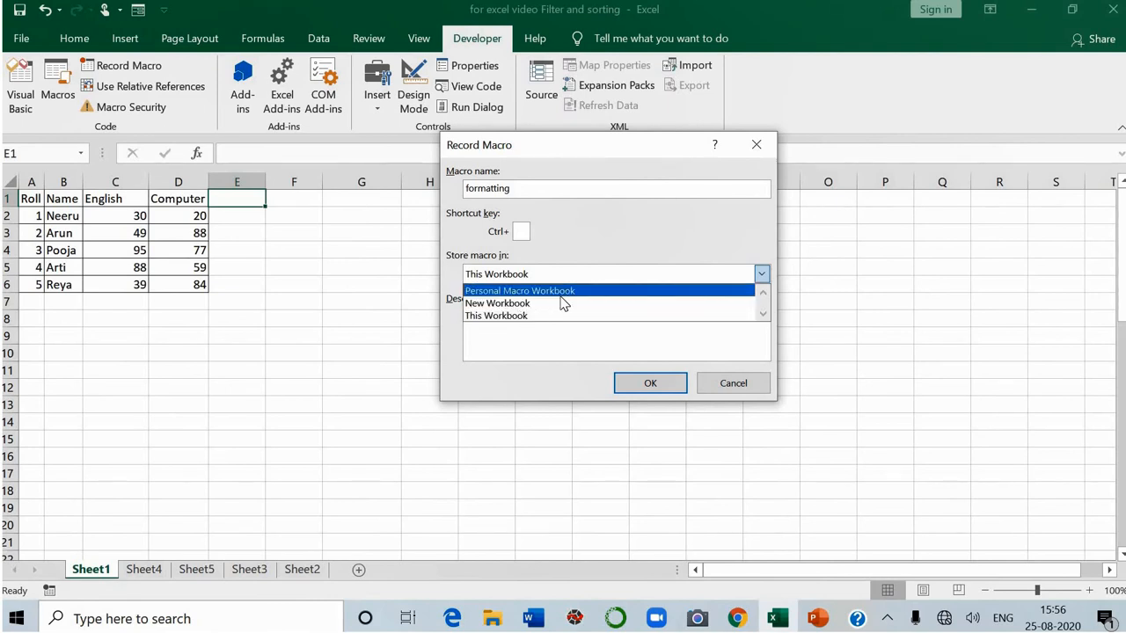
left_click(521, 316)
left_click(495, 320)
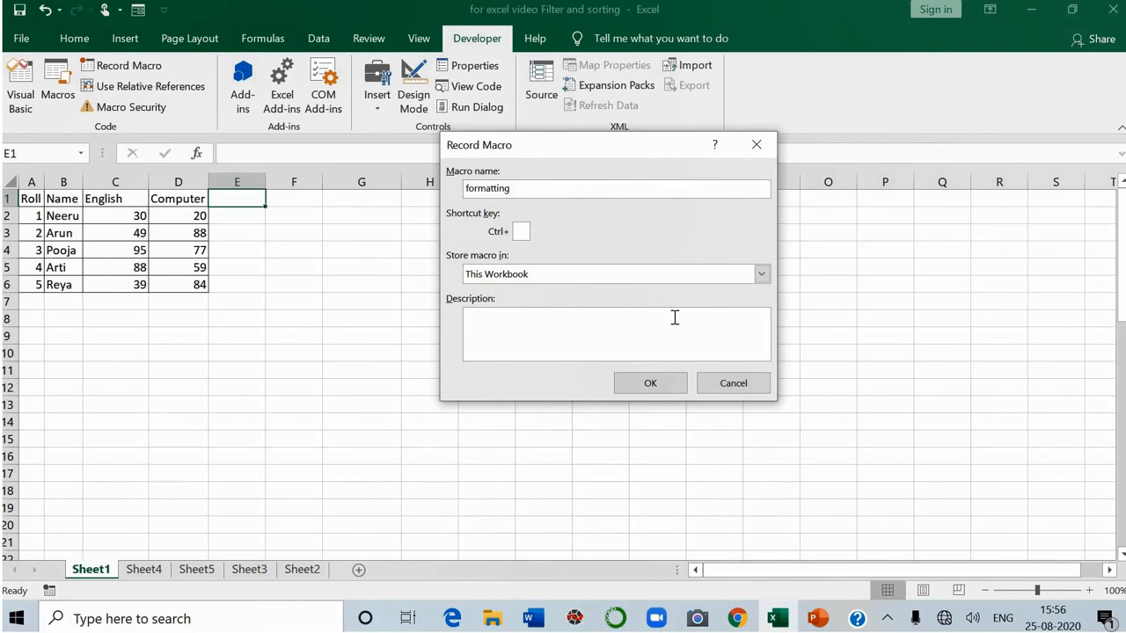
type("formatting")
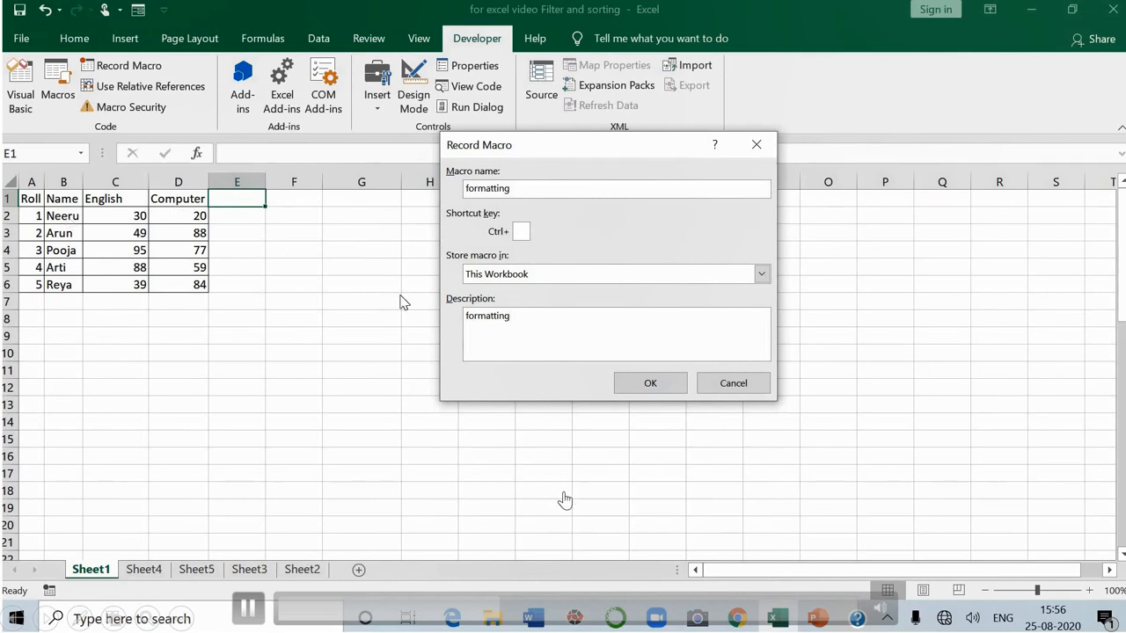
left_click(654, 384)
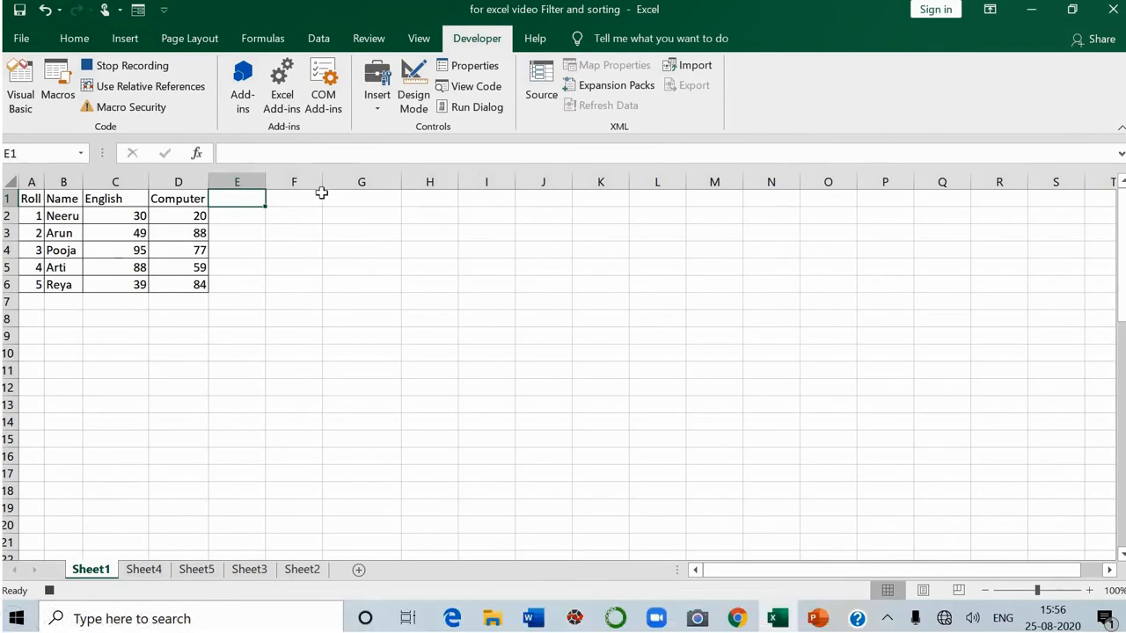
Enter the header Total in E1 and fill the header cells A1:E1 with light gold.
type("Total")
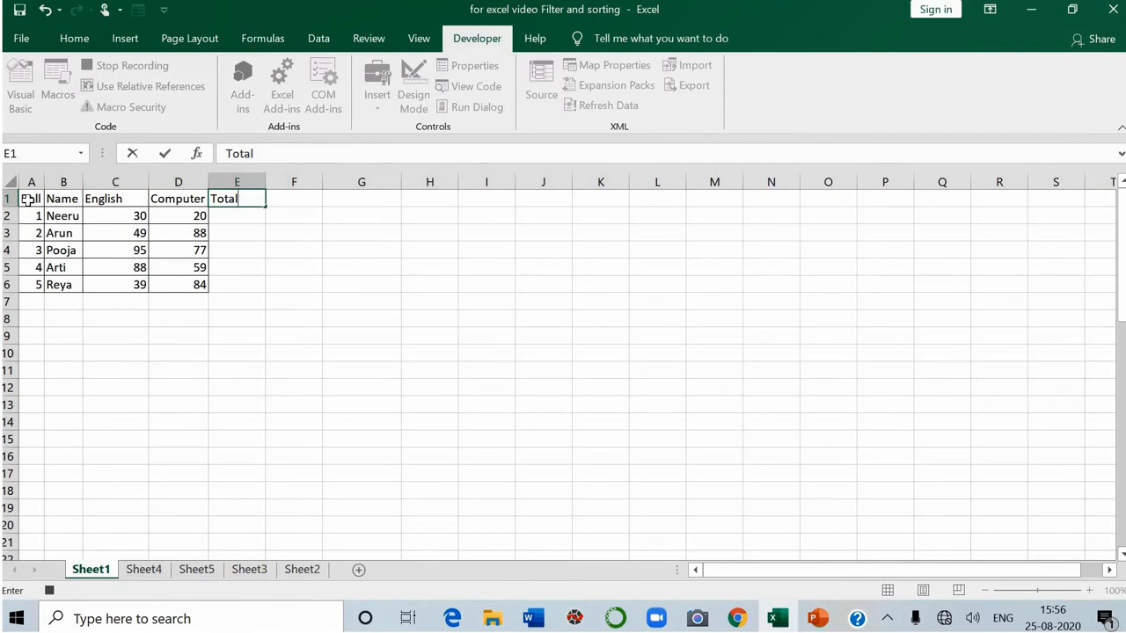
left_click_drag(35, 198, 251, 199)
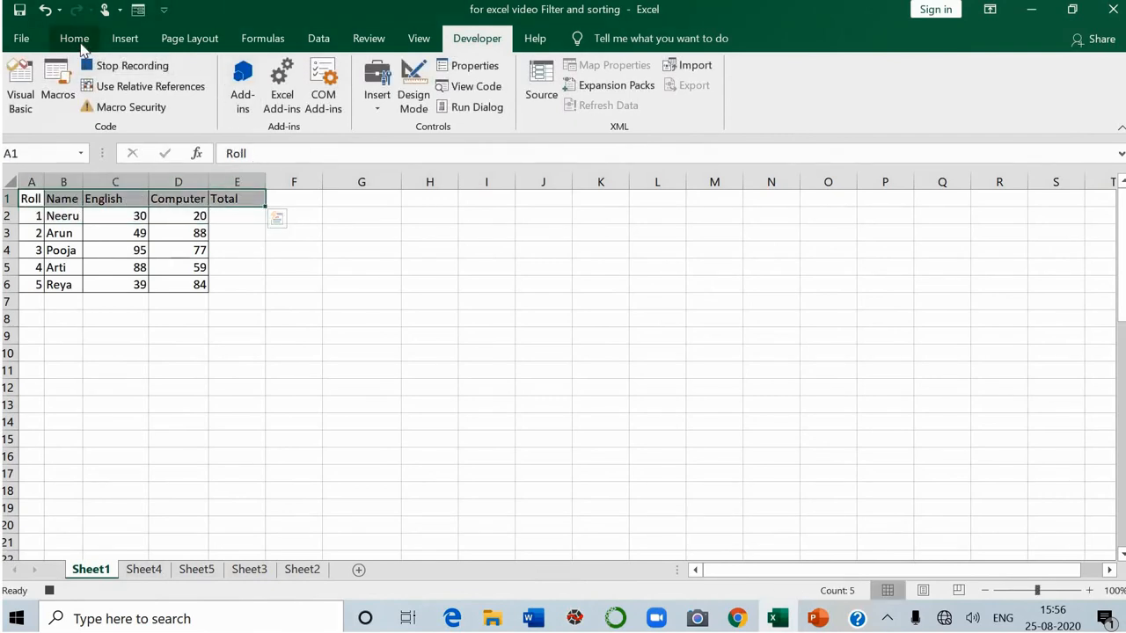
left_click(74, 39)
left_click(203, 98)
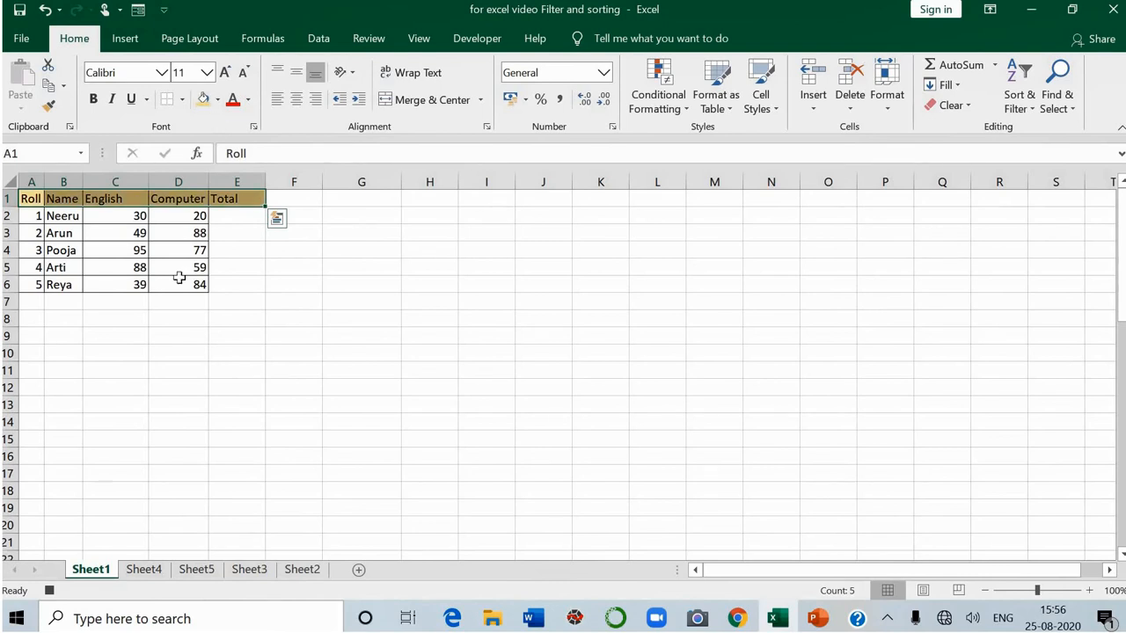
Sum the English and Computer marks for each student in E2:E6 and apply all borders to those cells.
left_click(237, 217)
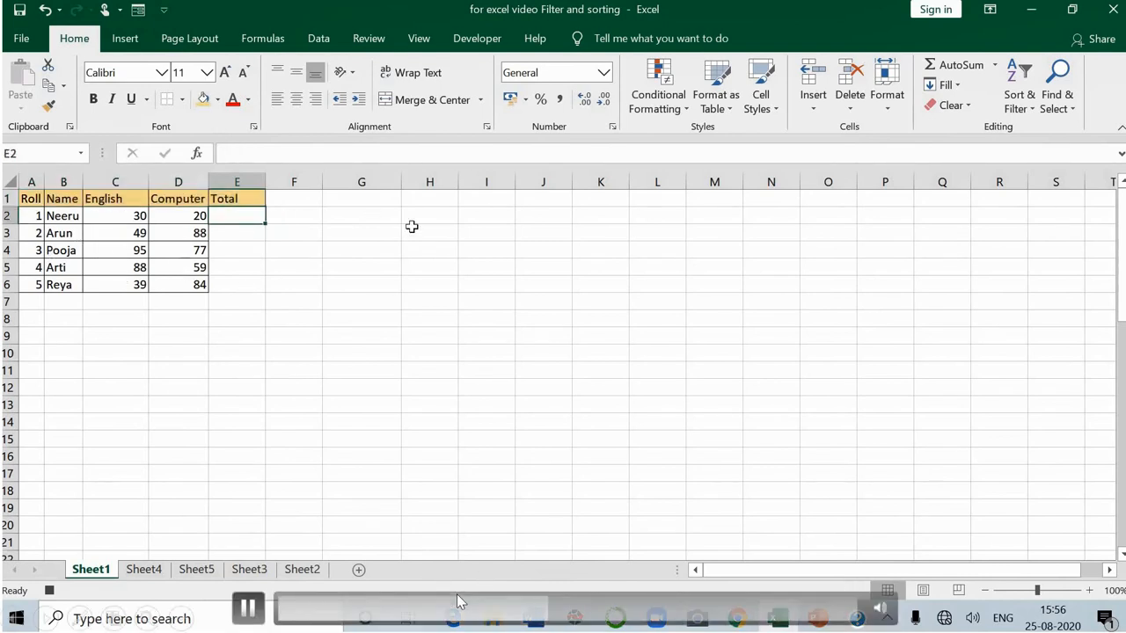
key("alt+equal")
key("Return")
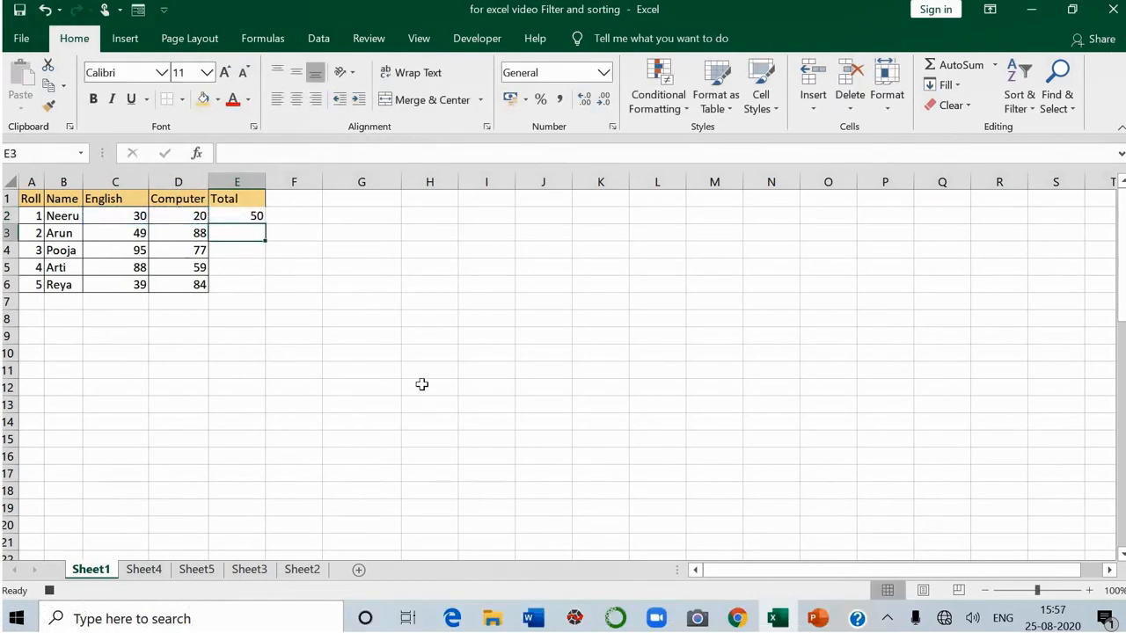
left_click(245, 215)
left_click_drag(266, 225, 263, 295)
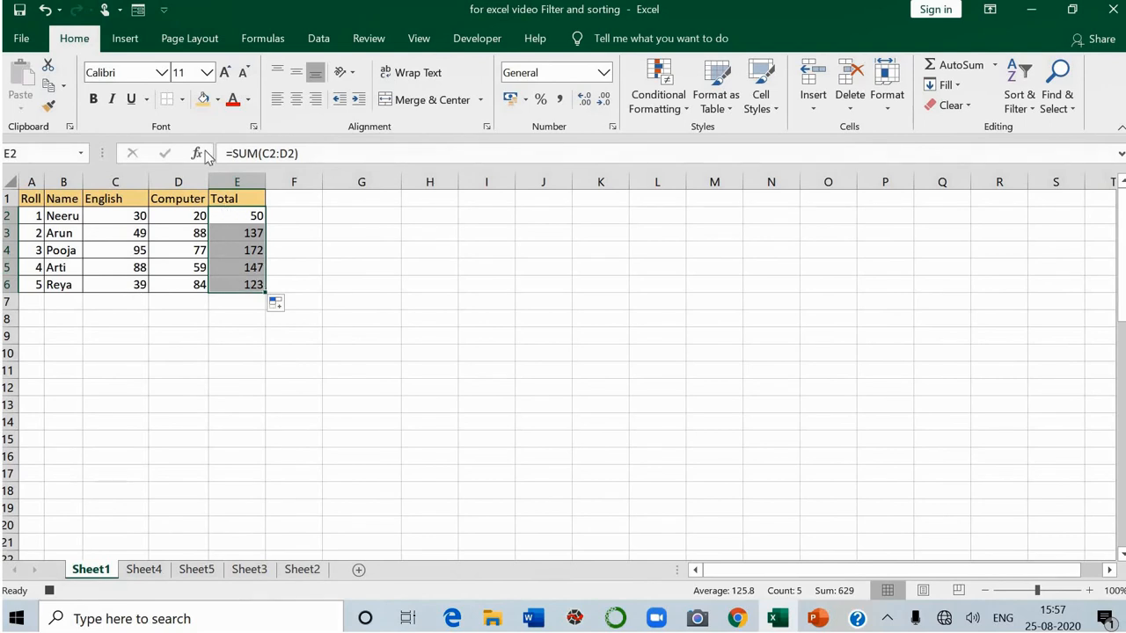
left_click(182, 99)
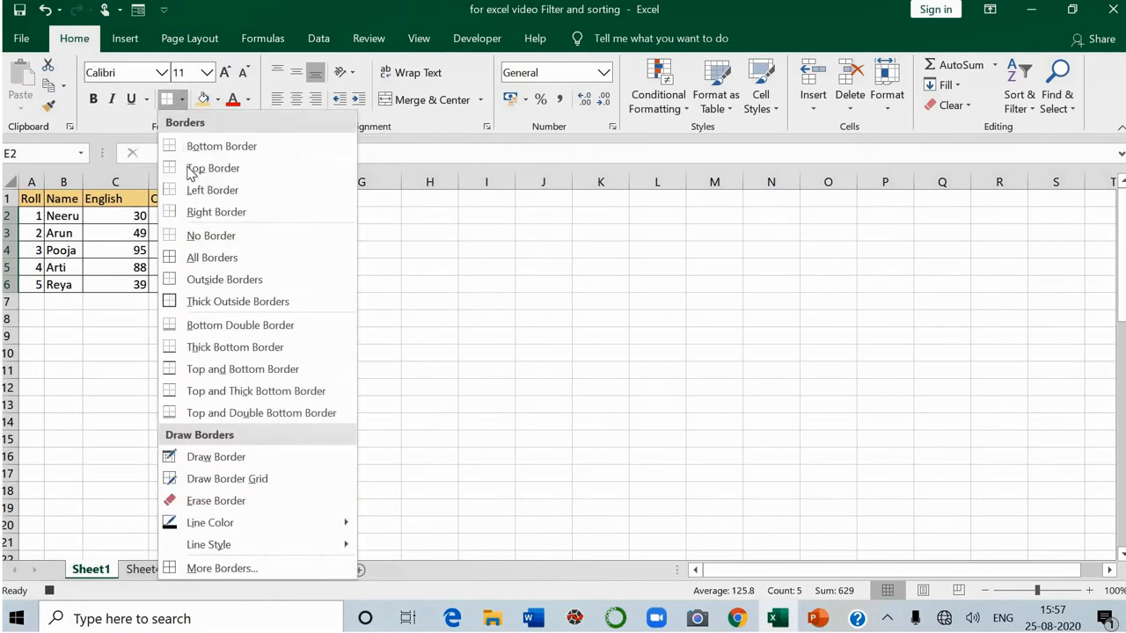
left_click(197, 261)
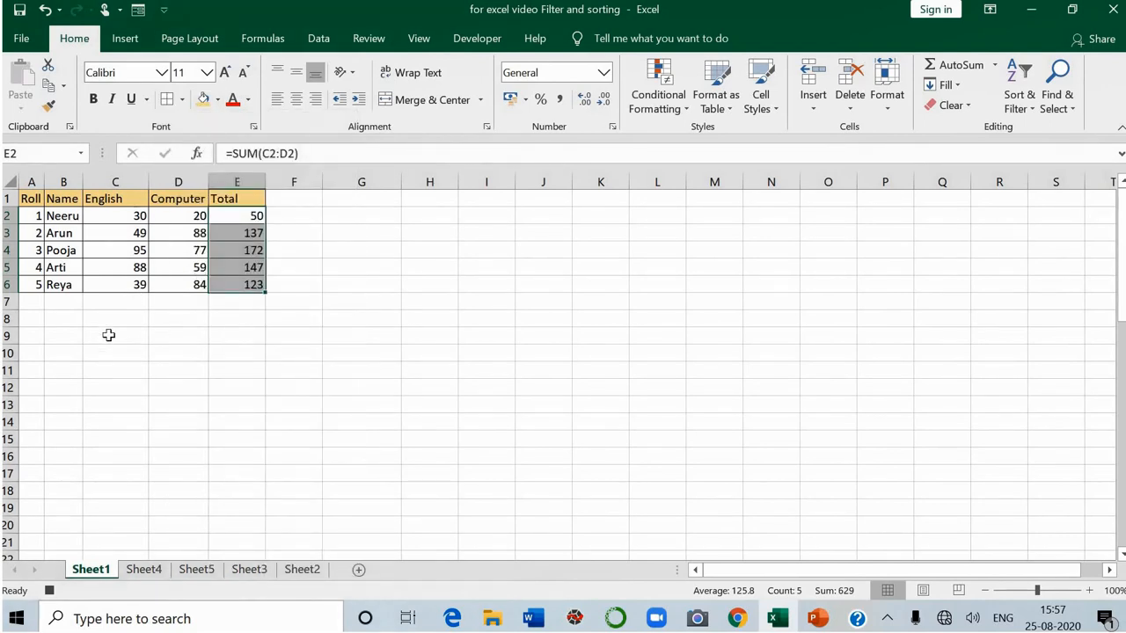
Enter the label Date in cell B8 and select cell D8.
left_click(68, 322)
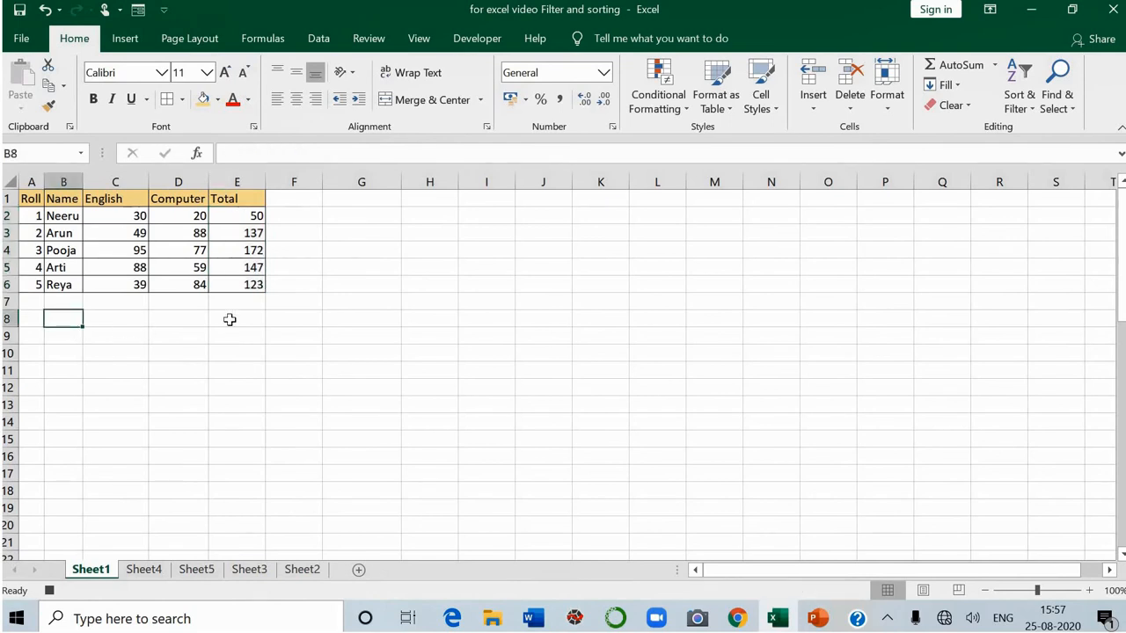
type("Date")
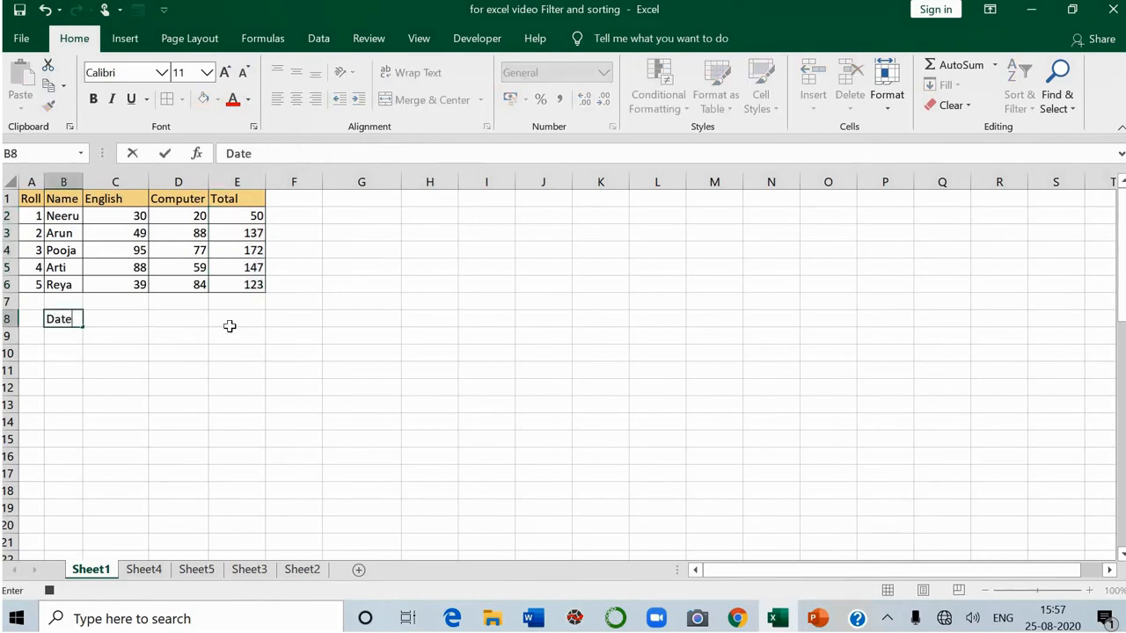
left_click(123, 319)
left_click(176, 319)
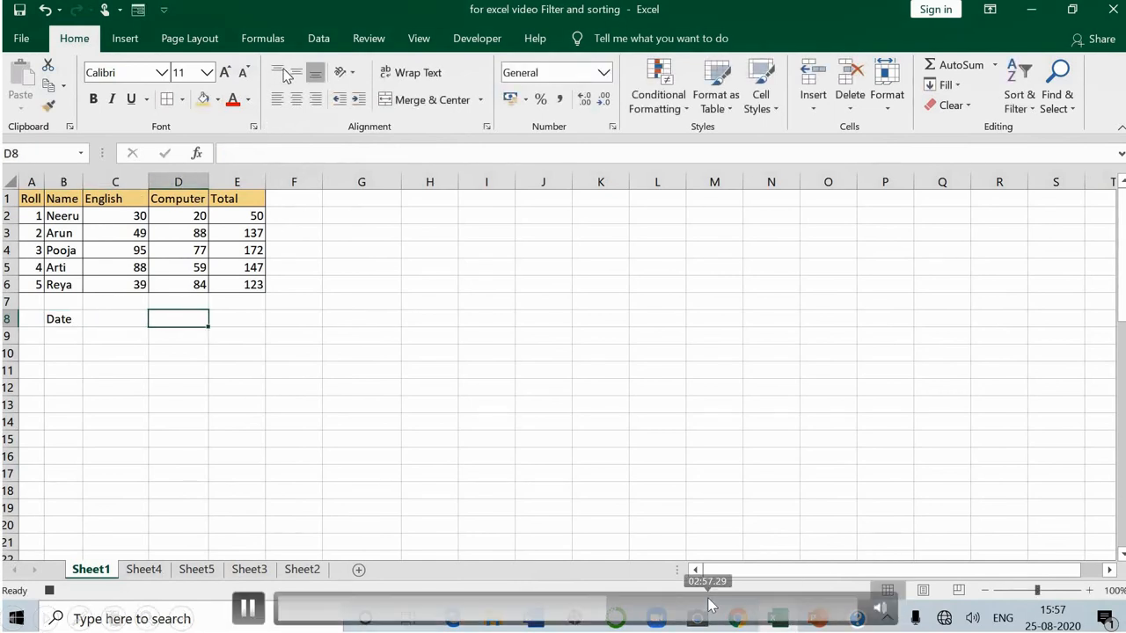
type("=t")
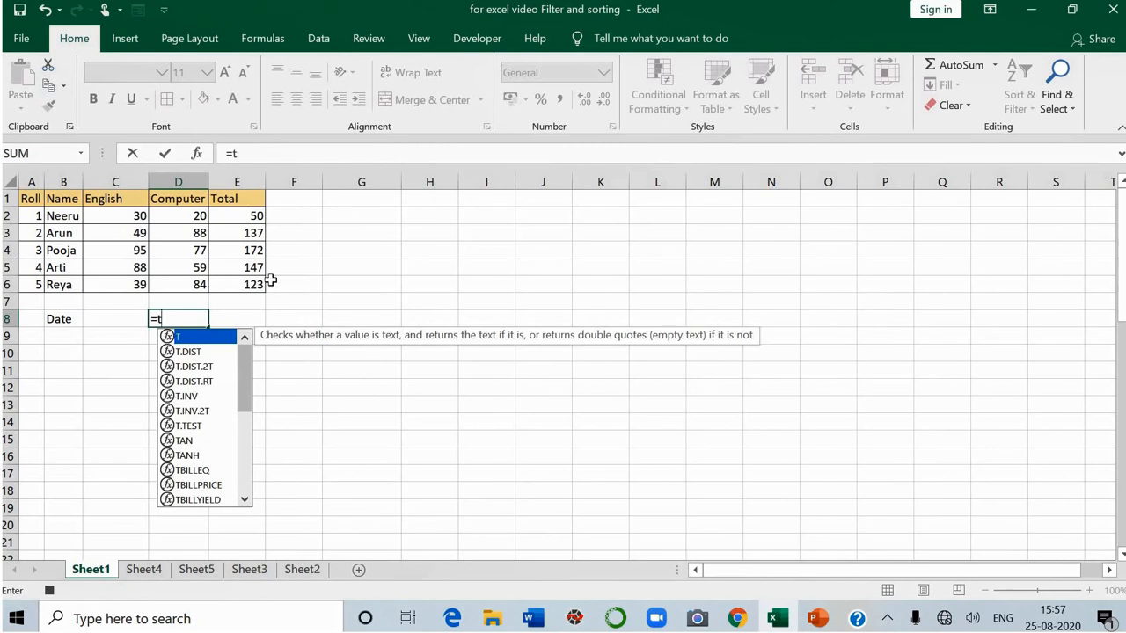
type("od")
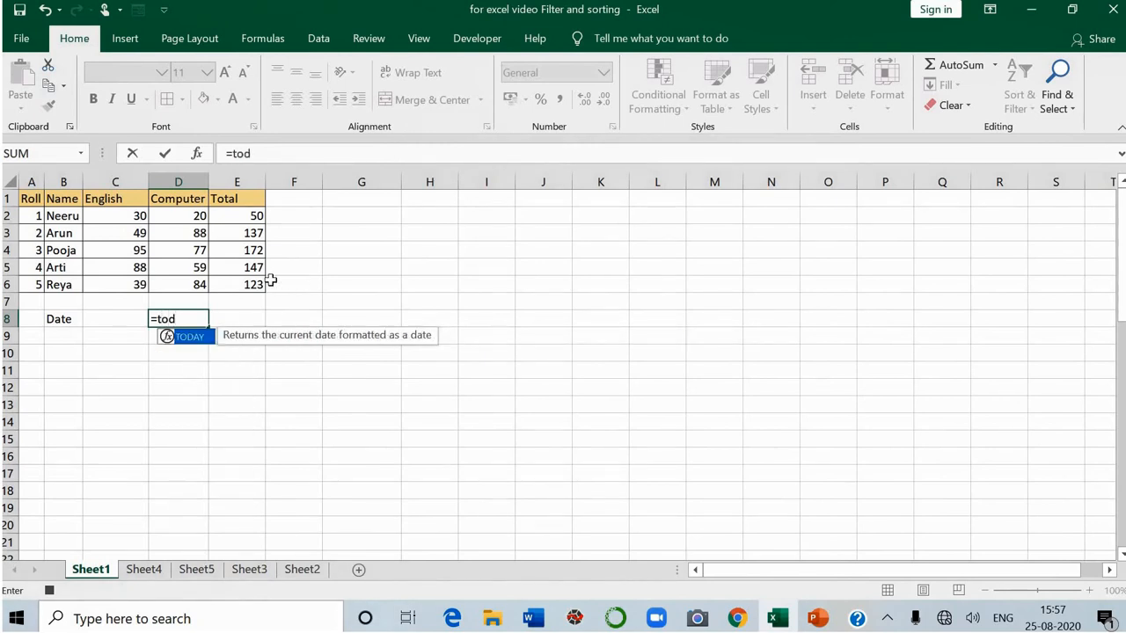
key("ctrl+Return")
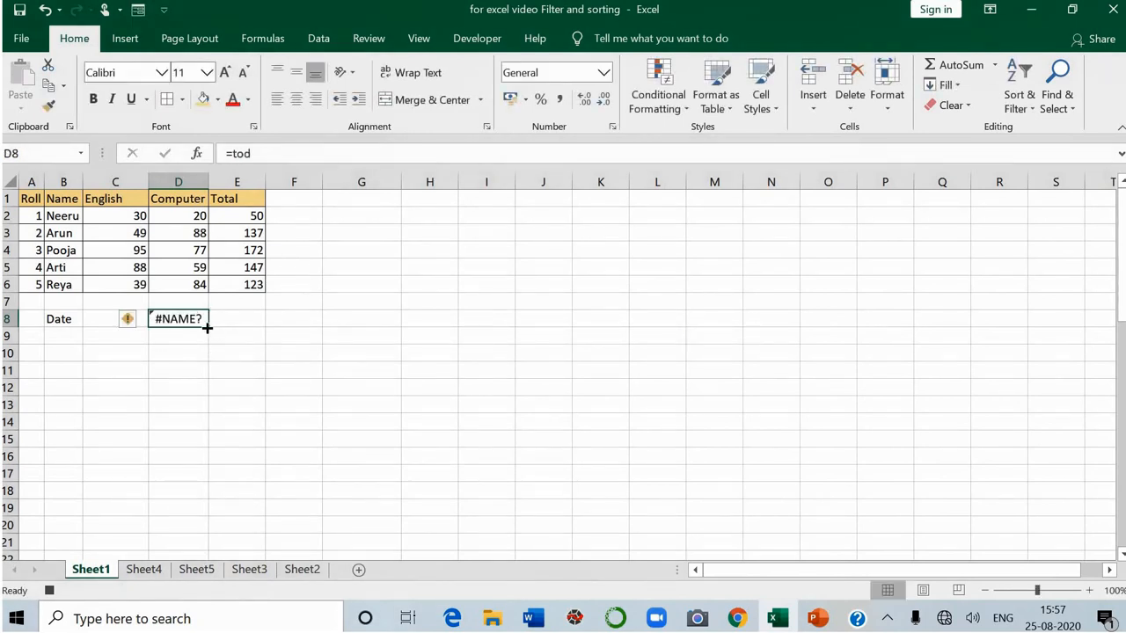
left_click_drag(210, 182, 237, 182)
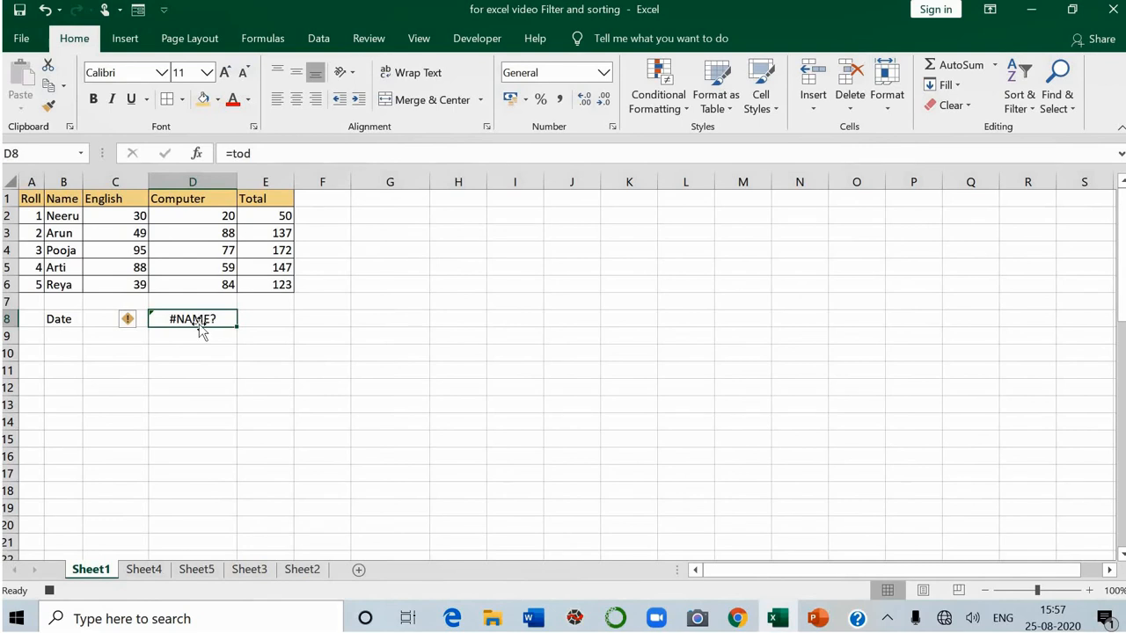
left_click(45, 12)
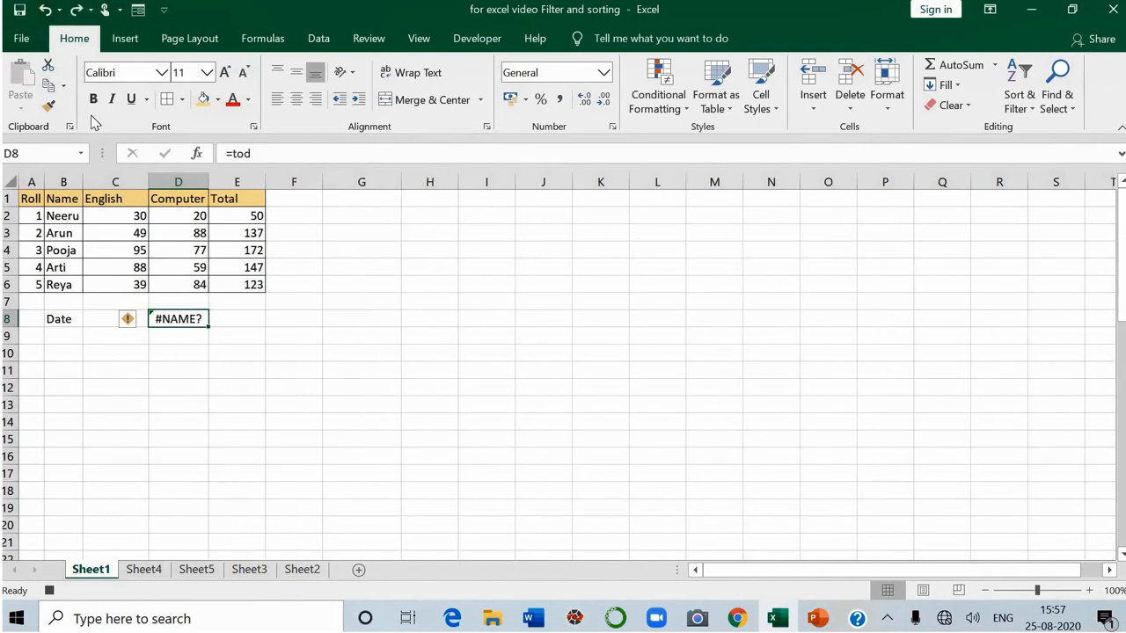
left_click(46, 12)
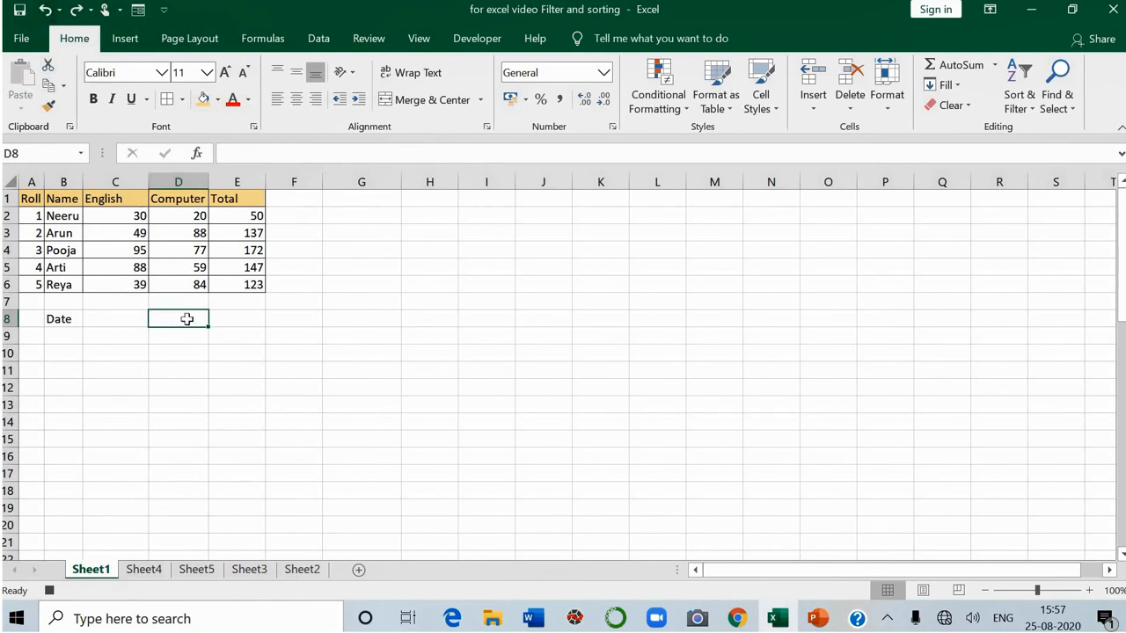
Enter the formula =today() in D8 and widen column D so the full date fits.
type("=")
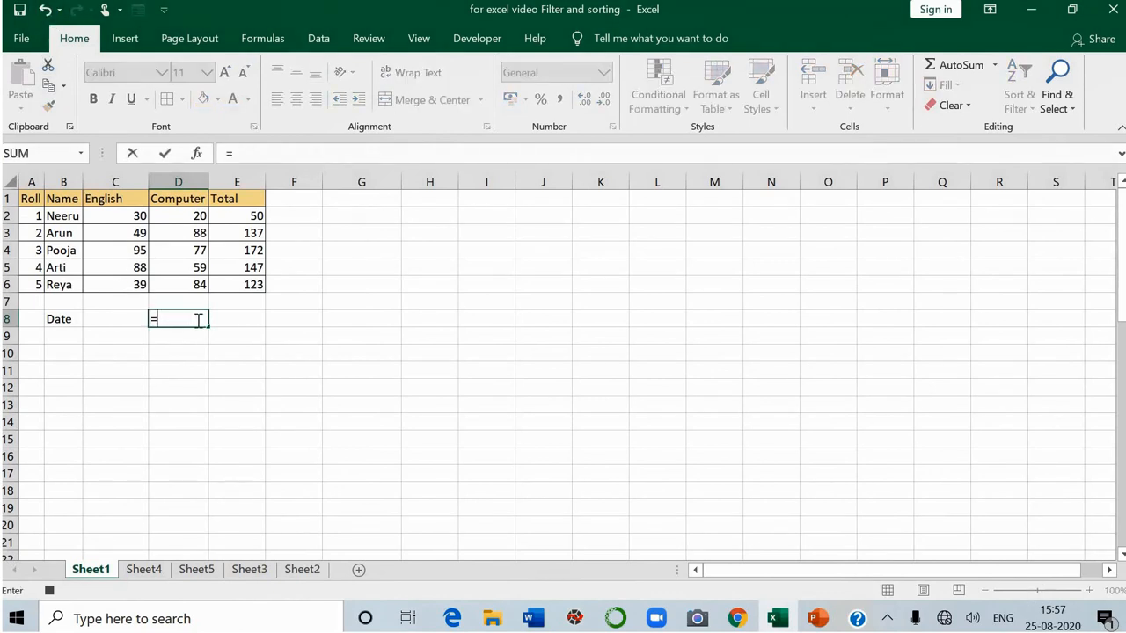
type("toda")
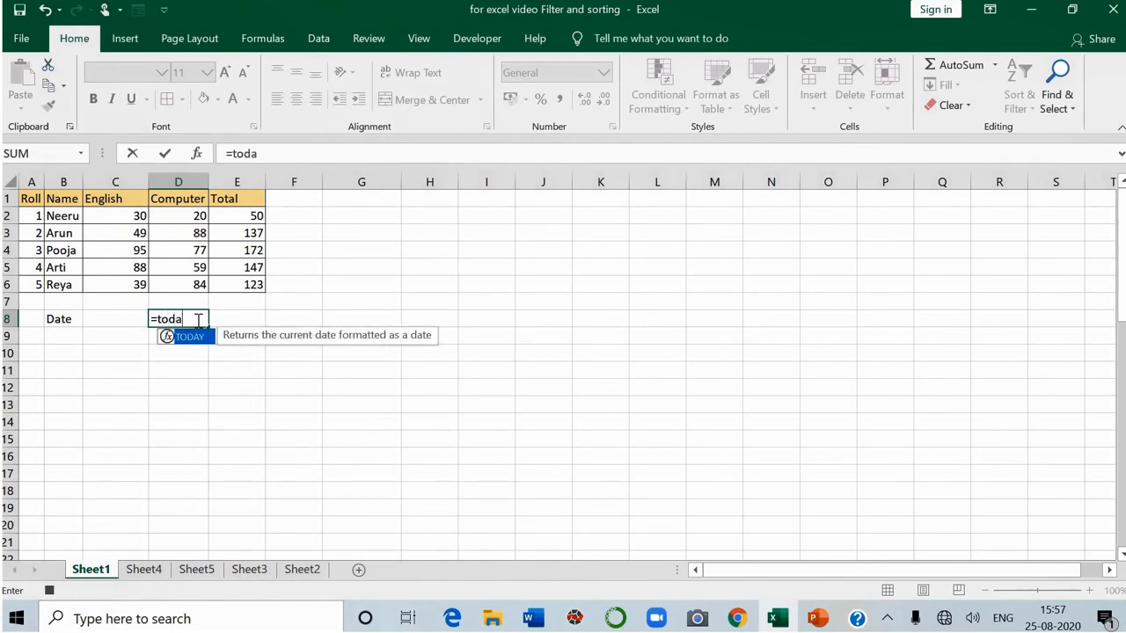
type("y()")
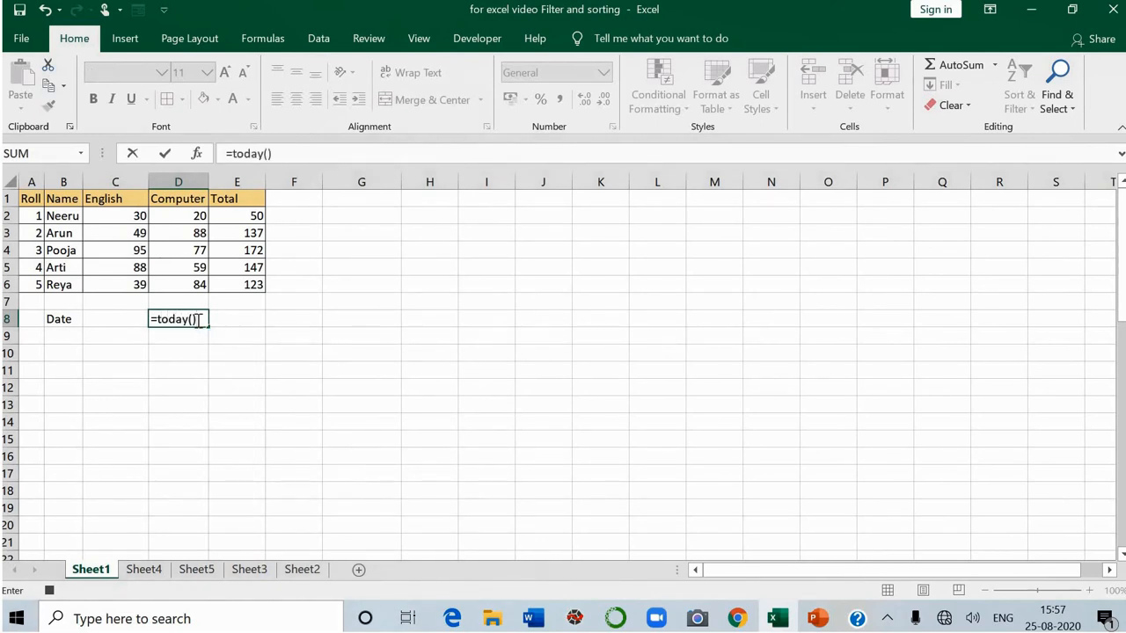
key("Return")
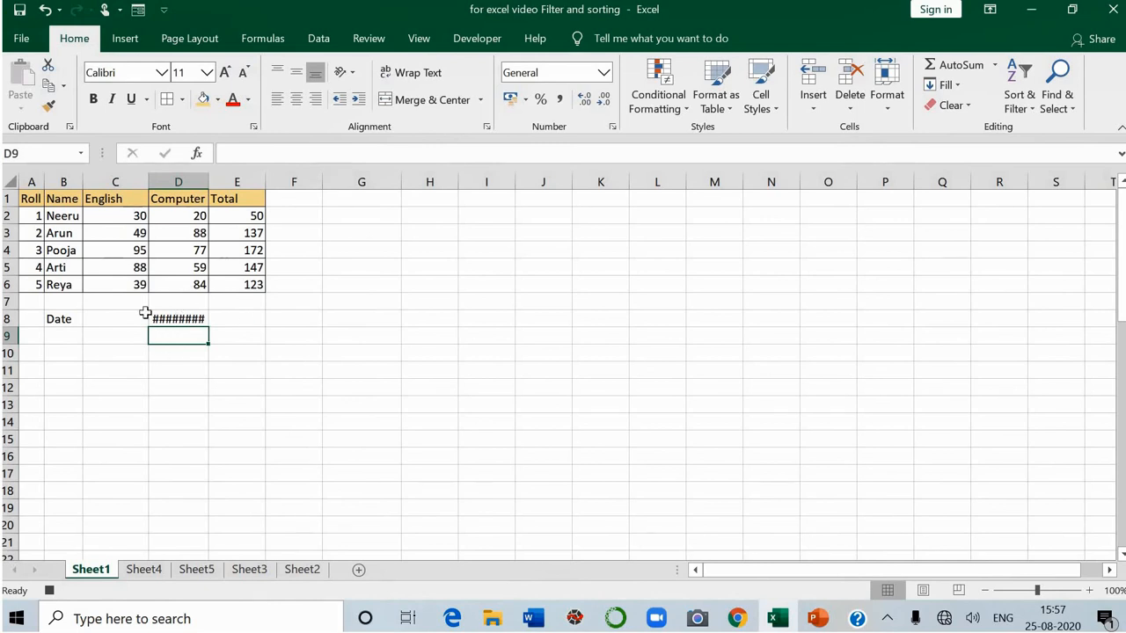
left_click_drag(209, 182, 233, 181)
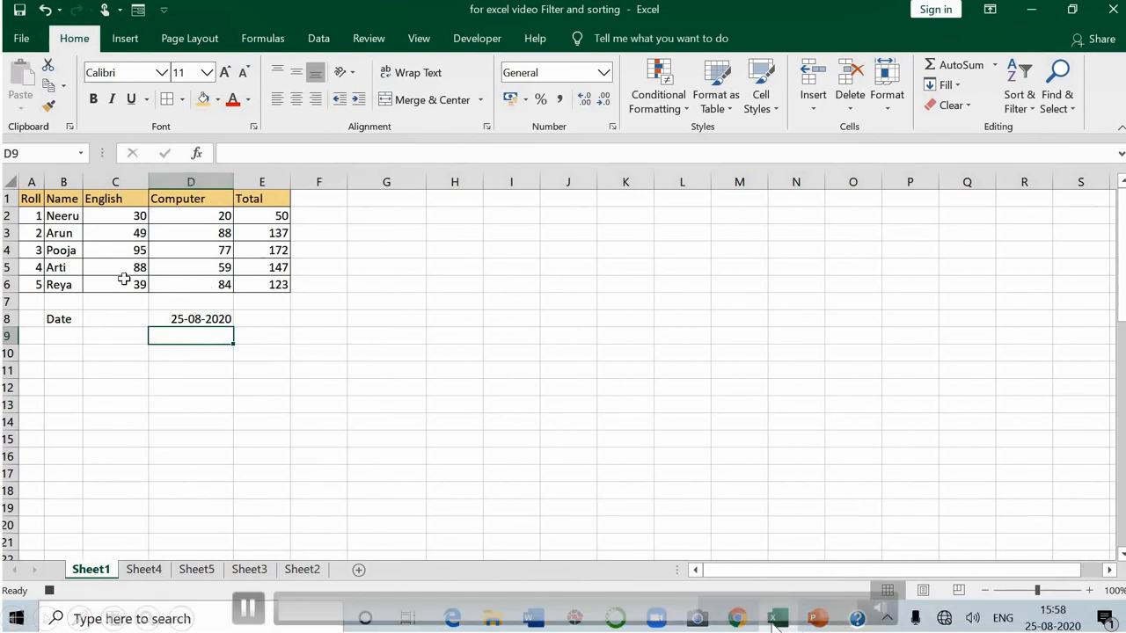
Color the roll numbers in A2:A6 red and fill the English and Computer marks in C2:D6 with orange.
left_click_drag(31, 216, 36, 285)
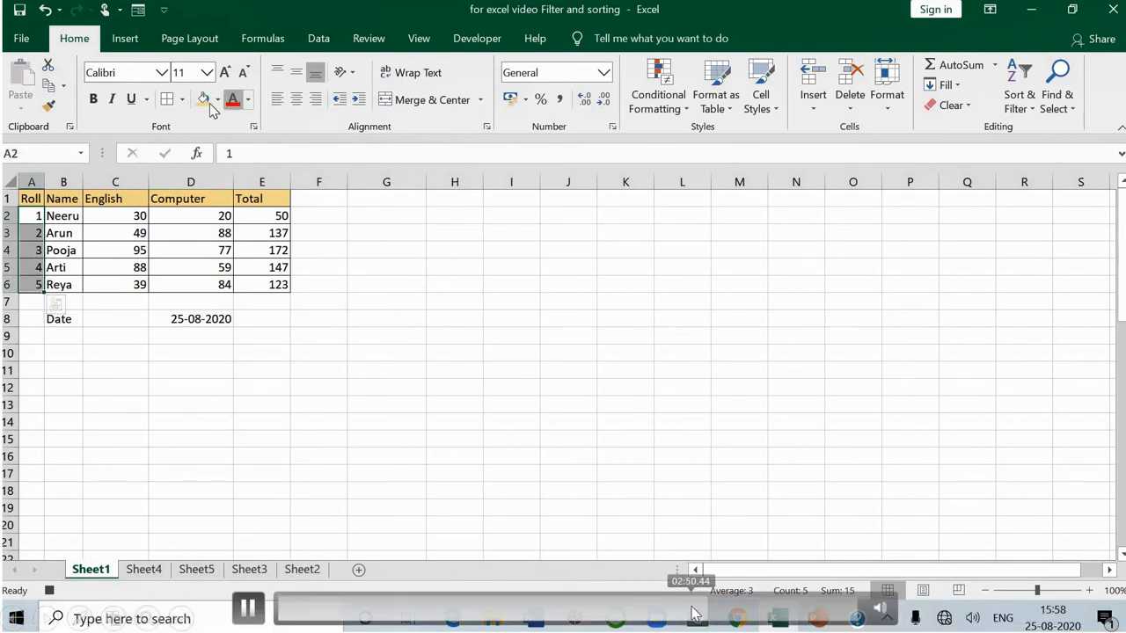
left_click(231, 103)
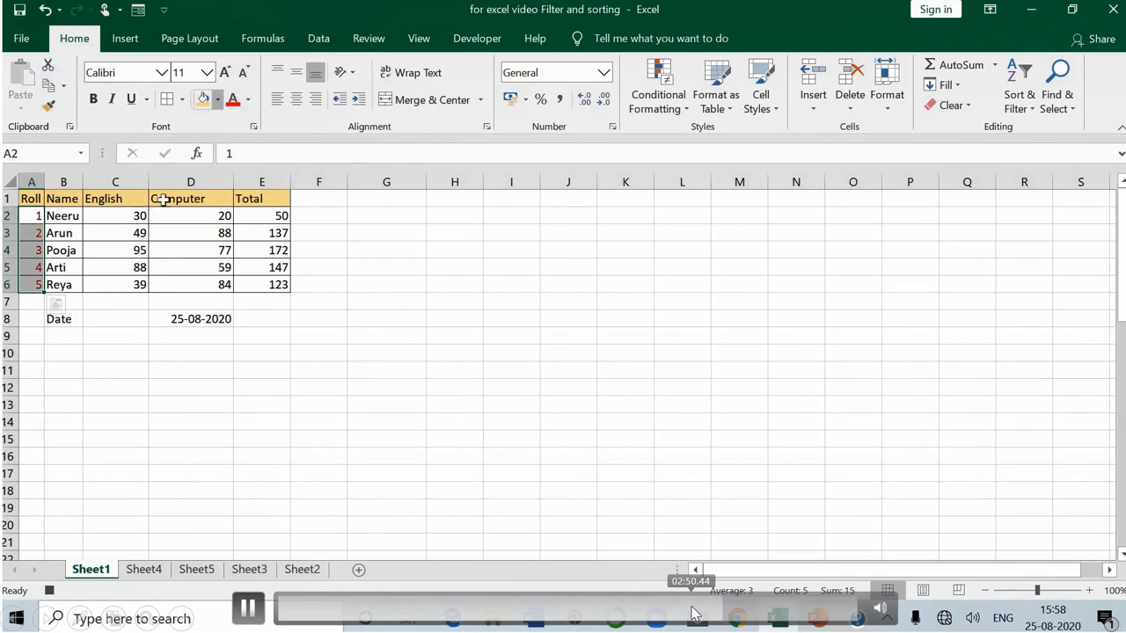
left_click_drag(73, 217, 208, 264)
left_click_drag(118, 217, 193, 282)
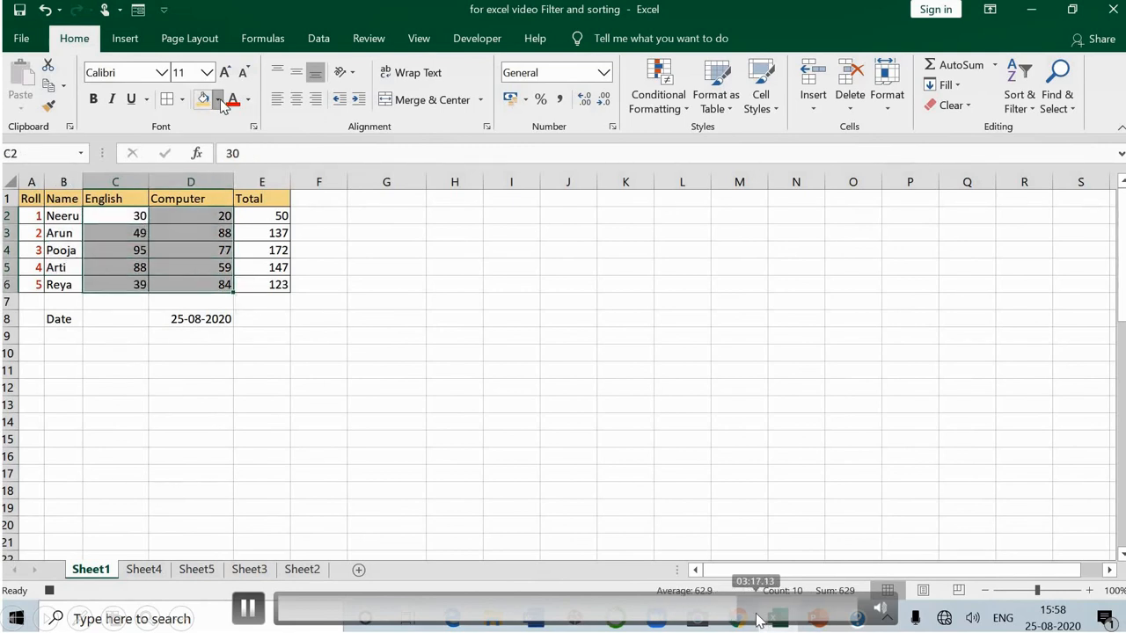
left_click(217, 99)
left_click(281, 186)
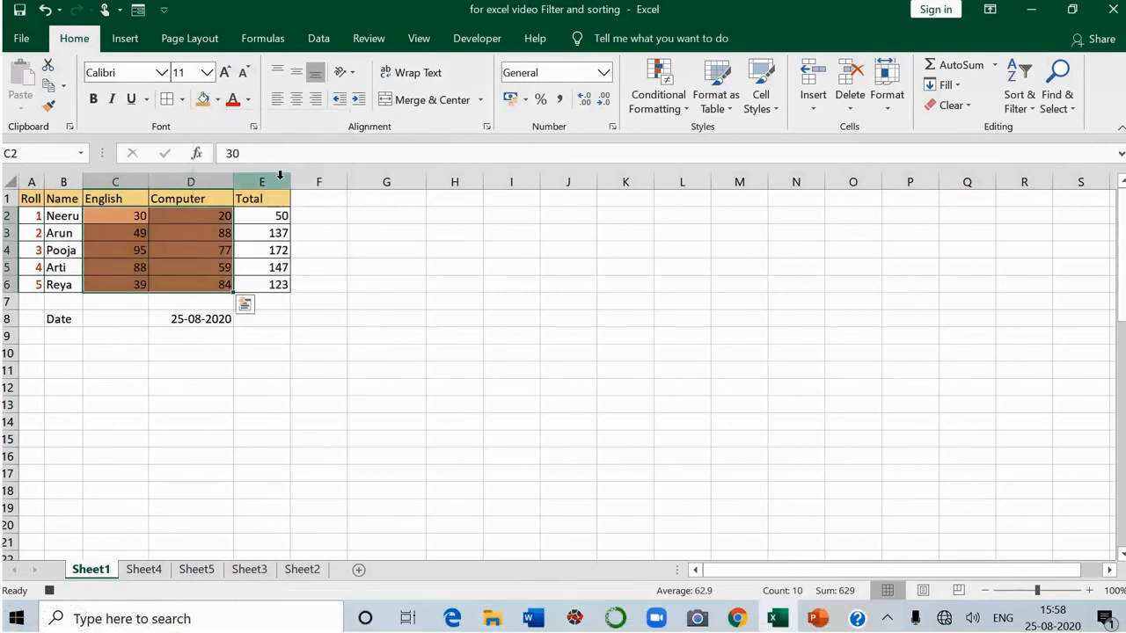
Select the empty cell F8 and stop recording the formatting macro.
left_click(340, 315)
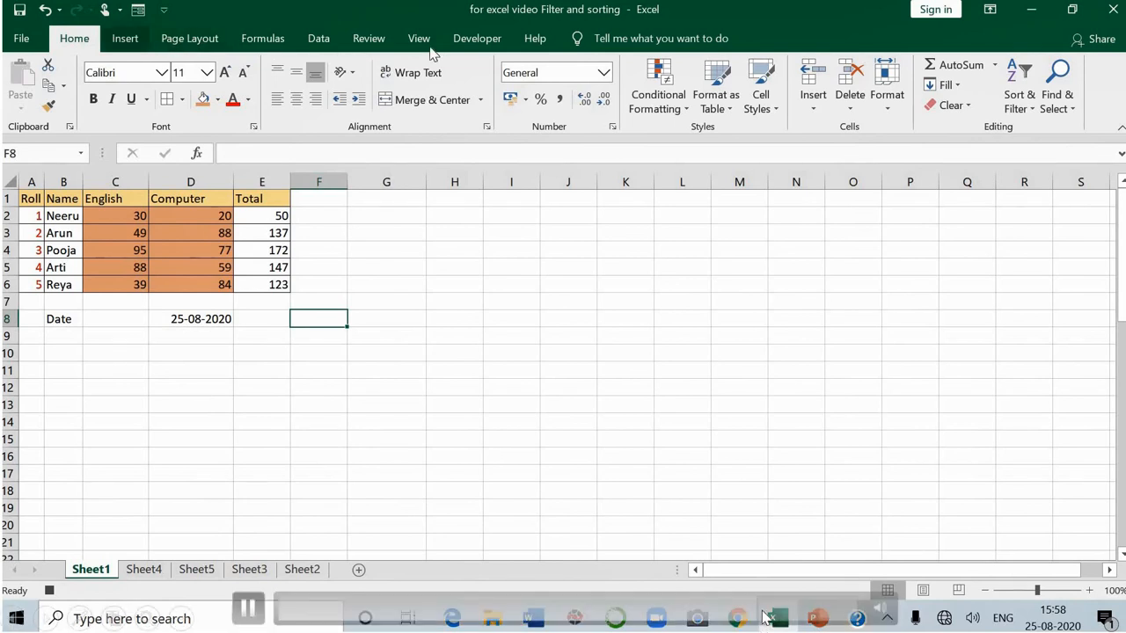
left_click(464, 42)
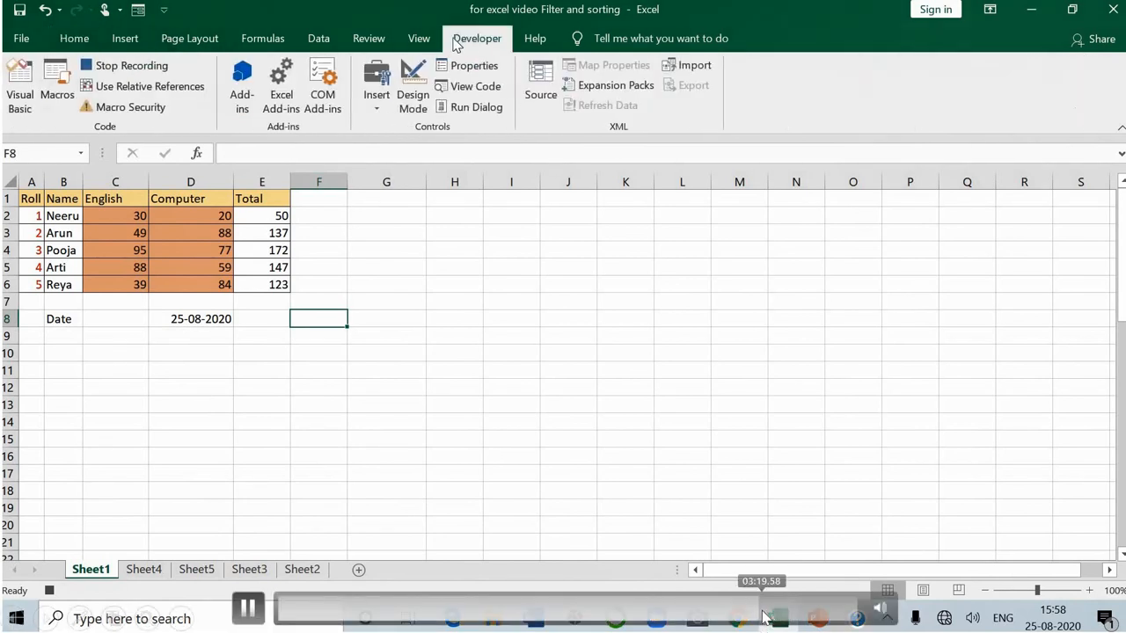
left_click(139, 66)
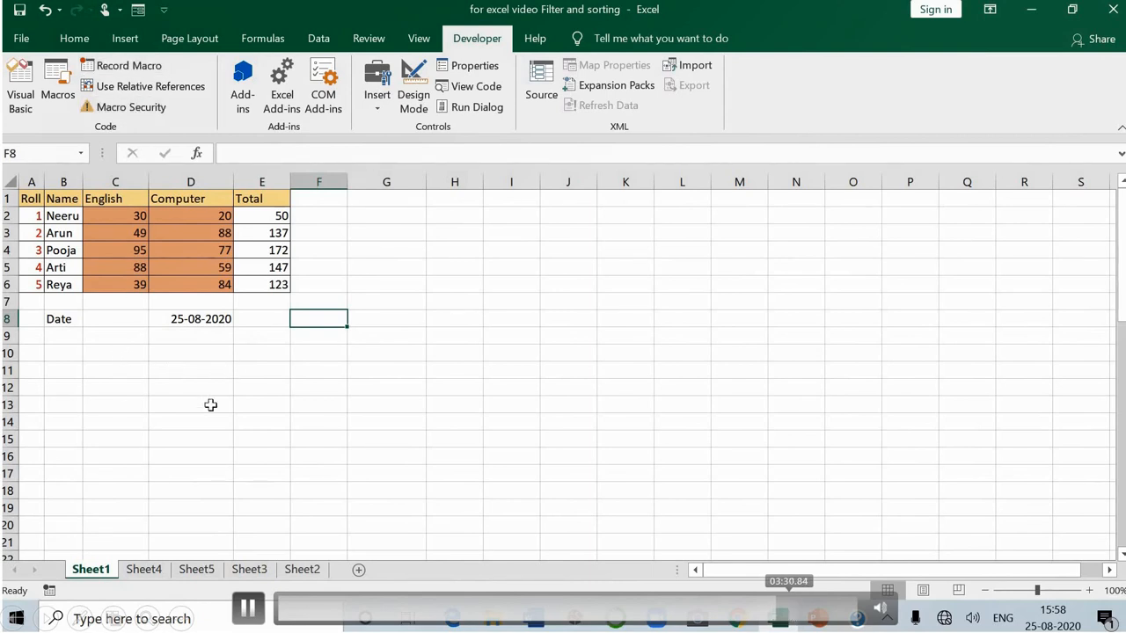
Run the formatting macro on the unformatted student marks table in Sheet4.
left_click(150, 572)
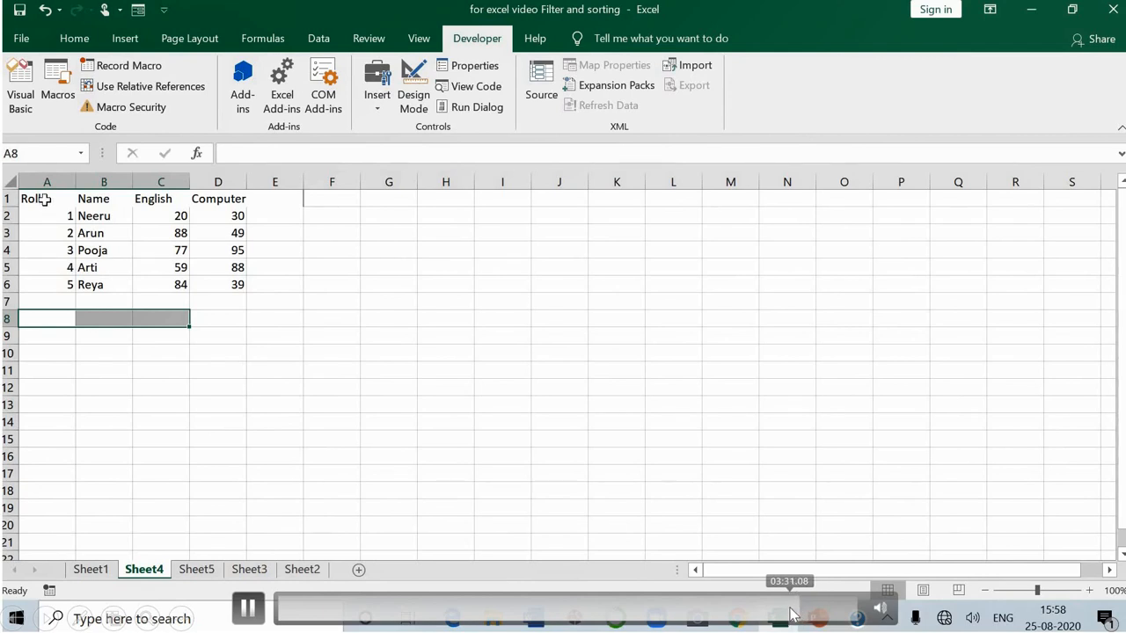
left_click(57, 75)
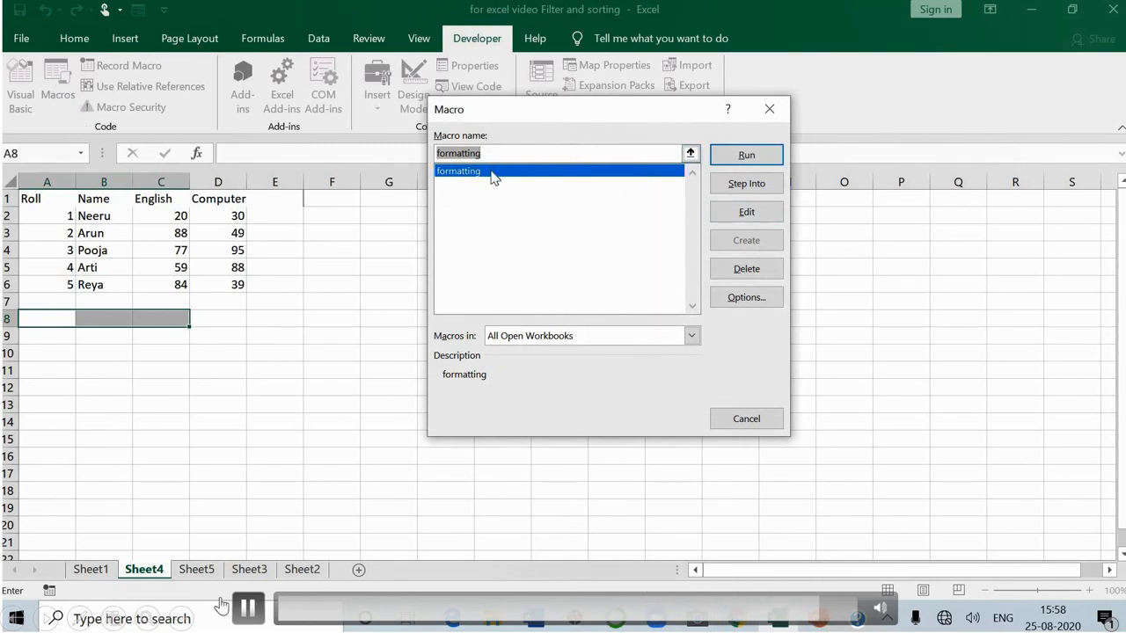
left_click(747, 155)
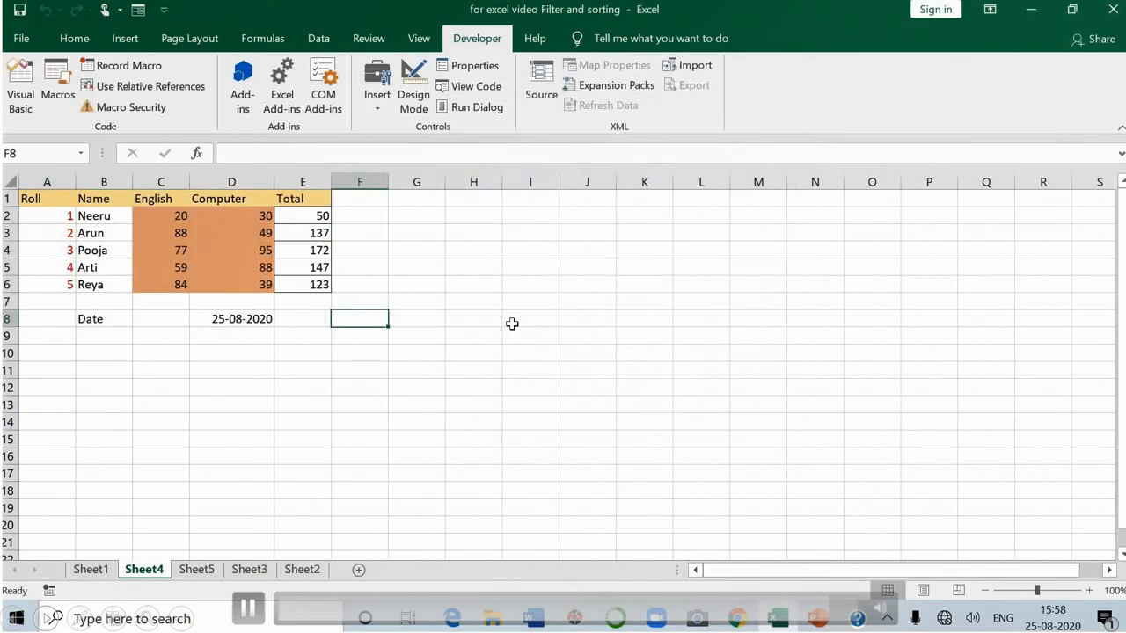